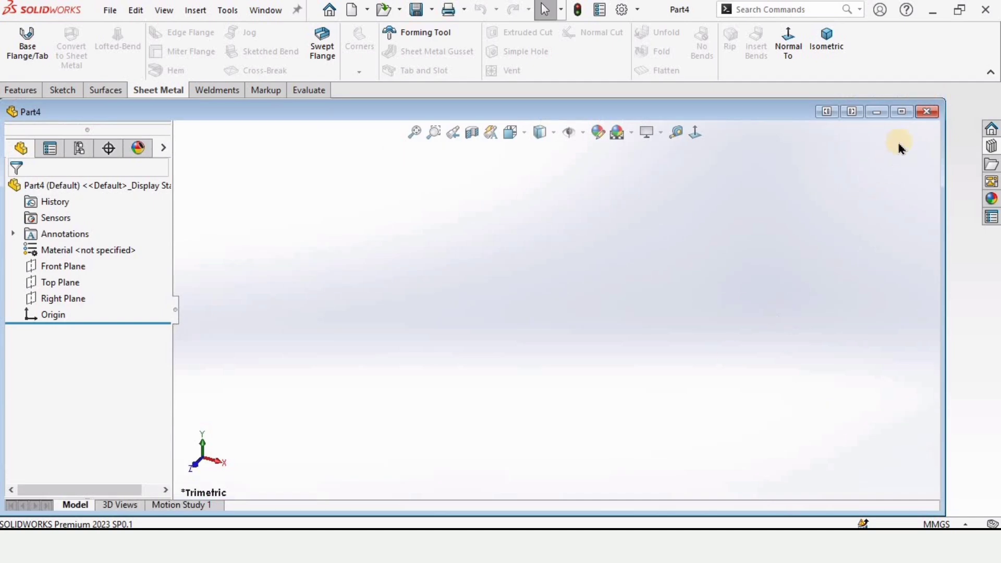
- Maximize the part document window and set the viewport scene to Plain White
{"action": "left_click", "coordinate": [901, 112]}
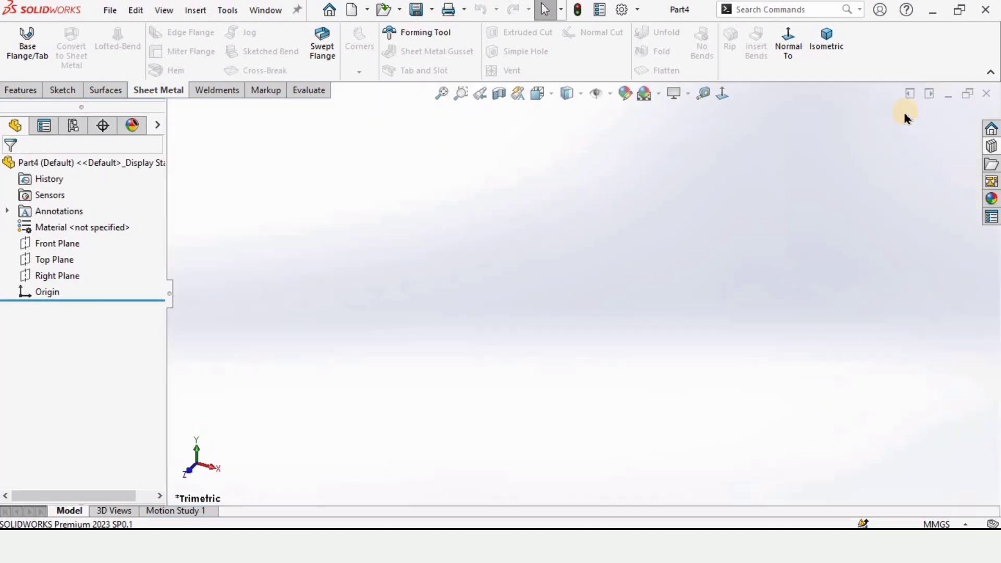
{"action": "left_click", "coordinate": [944, 524]}
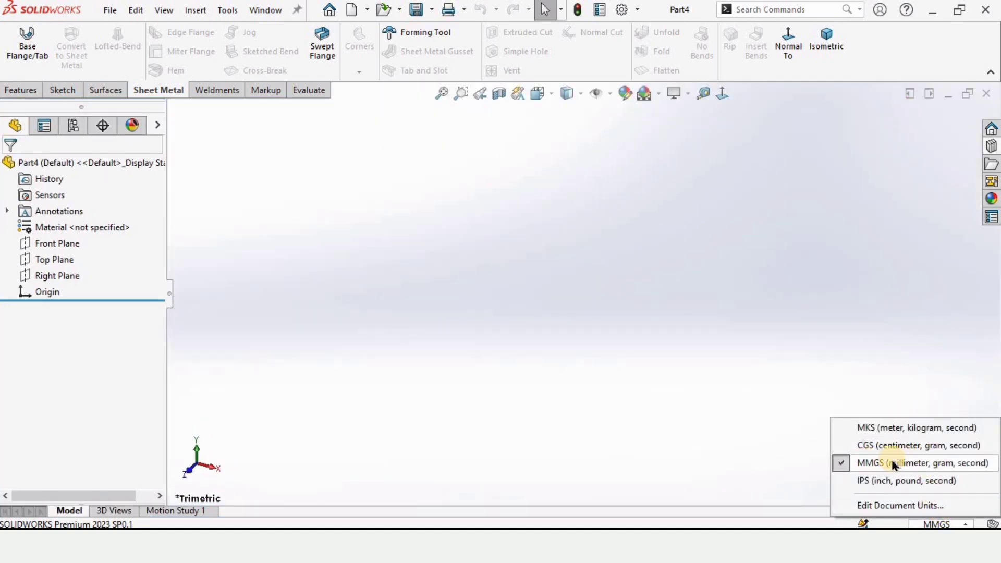
{"action": "left_click", "coordinate": [660, 94]}
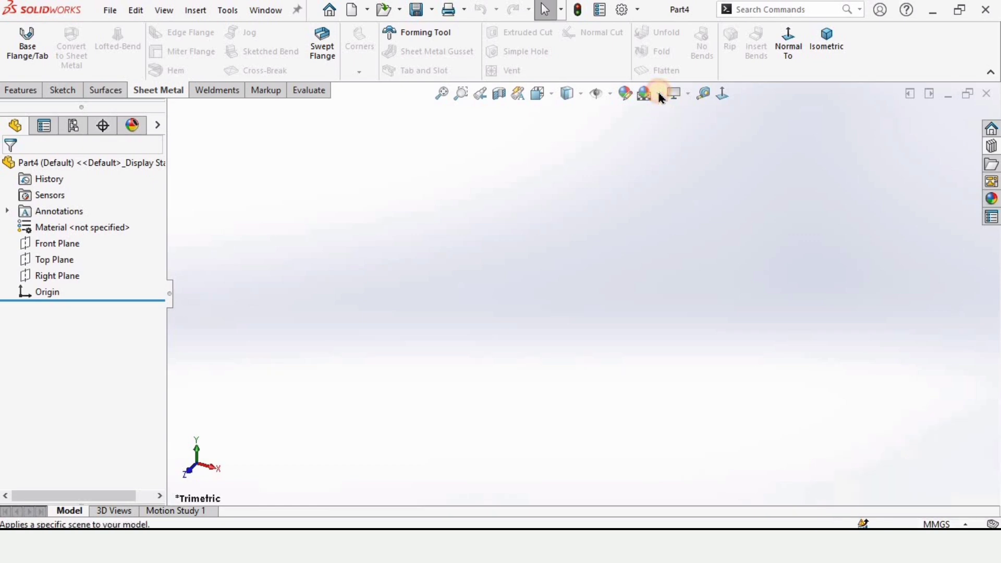
{"action": "left_click", "coordinate": [660, 94]}
{"action": "left_click", "coordinate": [694, 132]}
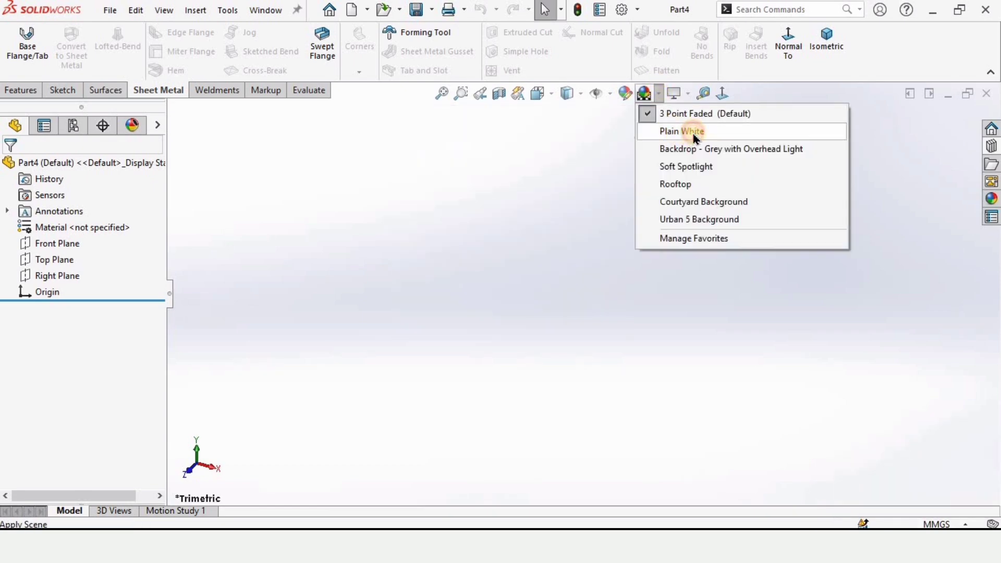
- Sketch a horizontal centerpoint straight slot on the Top Plane, centred on the origin, about 137 mm between arc centres and 42 mm wide
{"action": "left_click", "coordinate": [48, 261]}
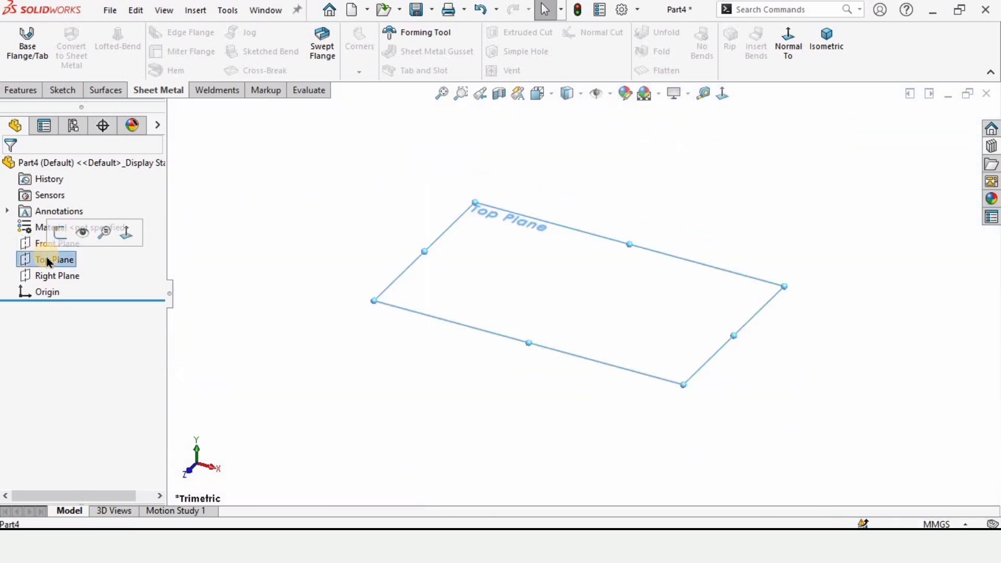
{"action": "left_click", "coordinate": [60, 232]}
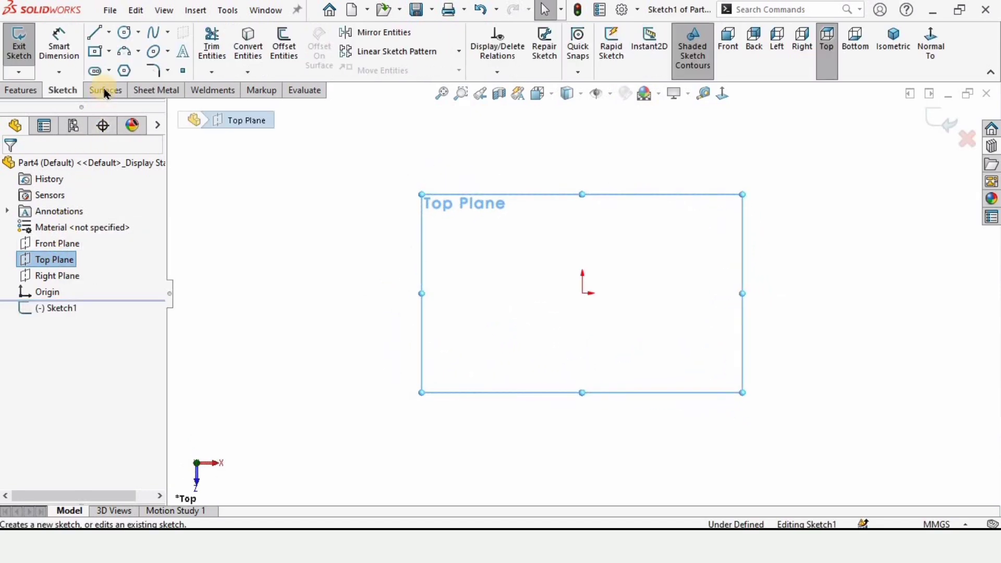
{"action": "left_click", "coordinate": [109, 72]}
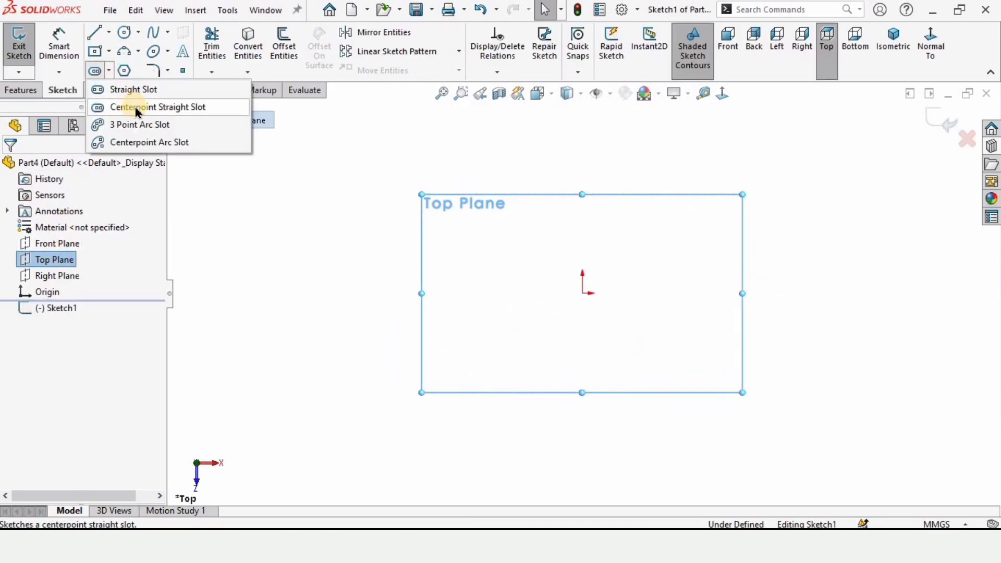
{"action": "left_click", "coordinate": [135, 108]}
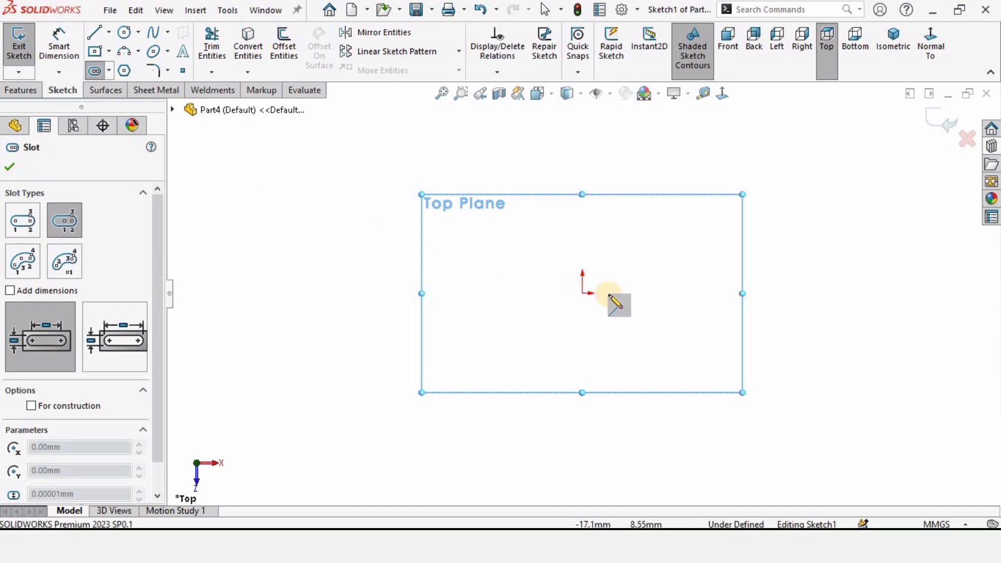
{"action": "left_click", "coordinate": [583, 293]}
{"action": "left_click", "coordinate": [459, 294]}
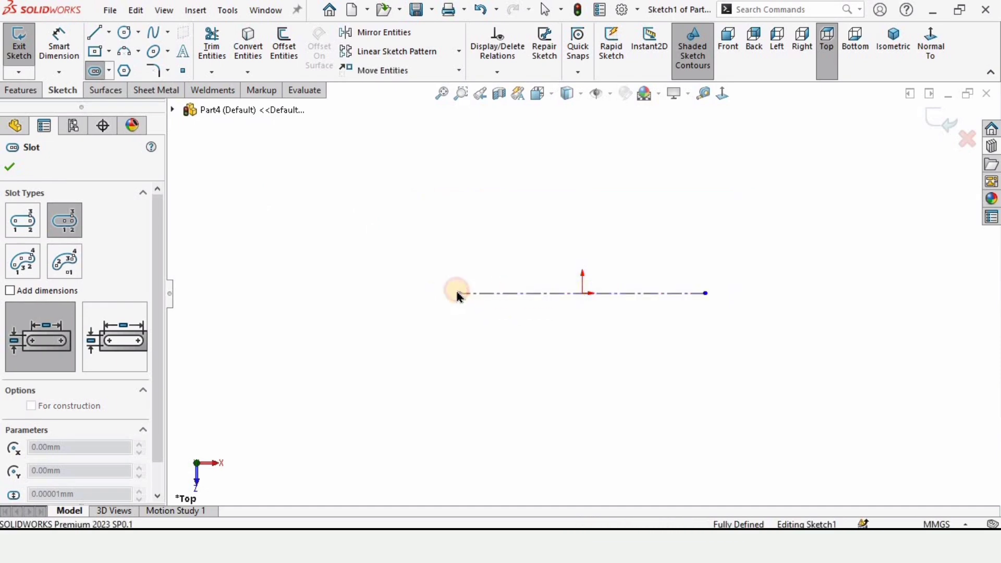
{"action": "left_click", "coordinate": [455, 285]}
{"action": "left_click", "coordinate": [447, 259]}
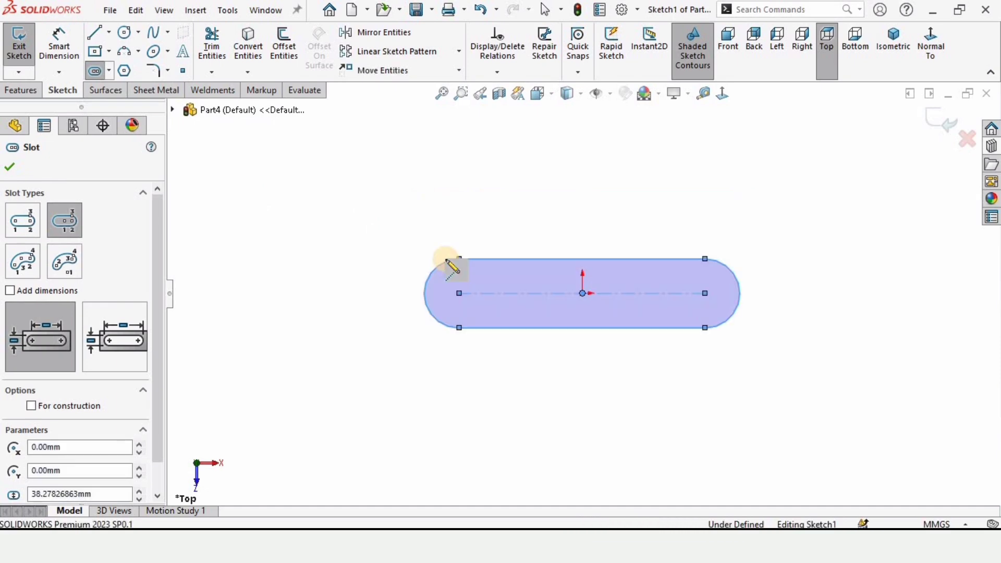
- Dimension the slot's straight upper edge and set its length to 150 mm
{"action": "left_click", "coordinate": [56, 45]}
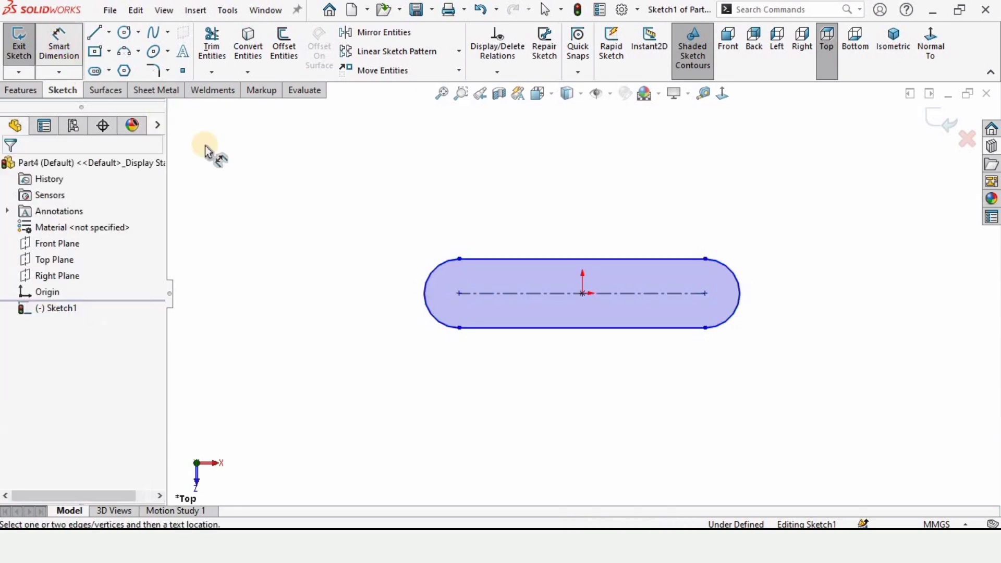
{"action": "left_click", "coordinate": [492, 259]}
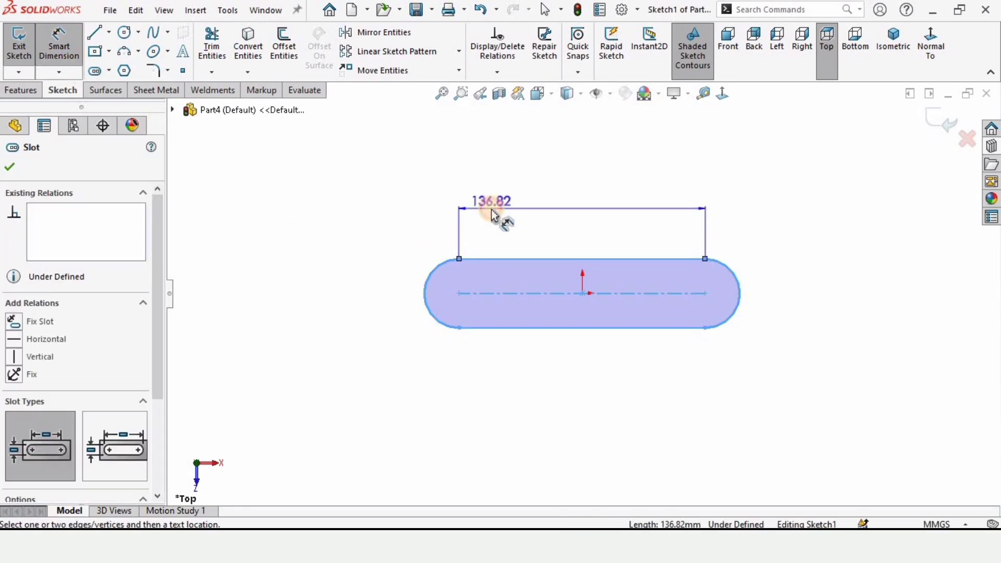
{"action": "left_click", "coordinate": [498, 211]}
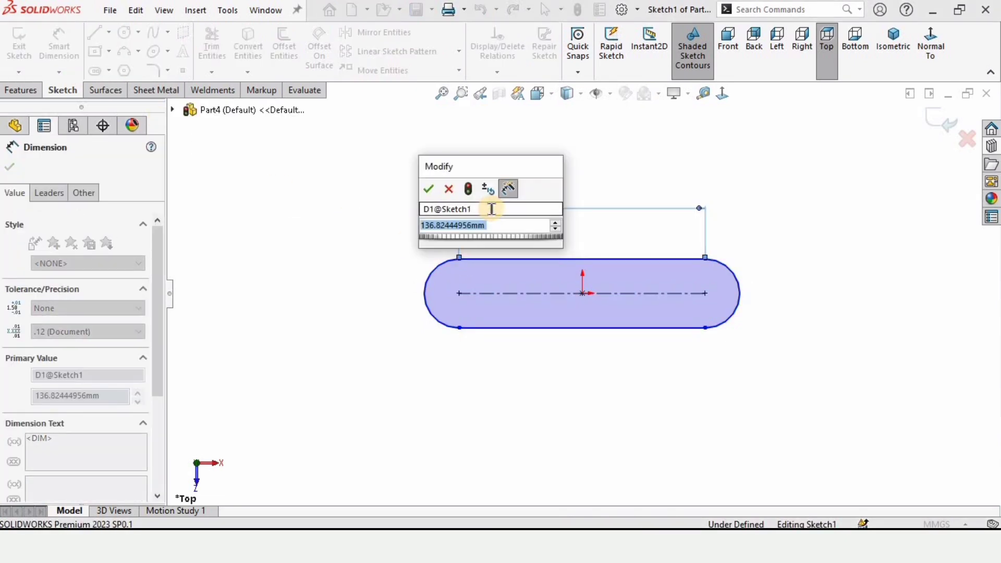
{"action": "type", "text": "150"}
{"action": "key", "text": "Return"}
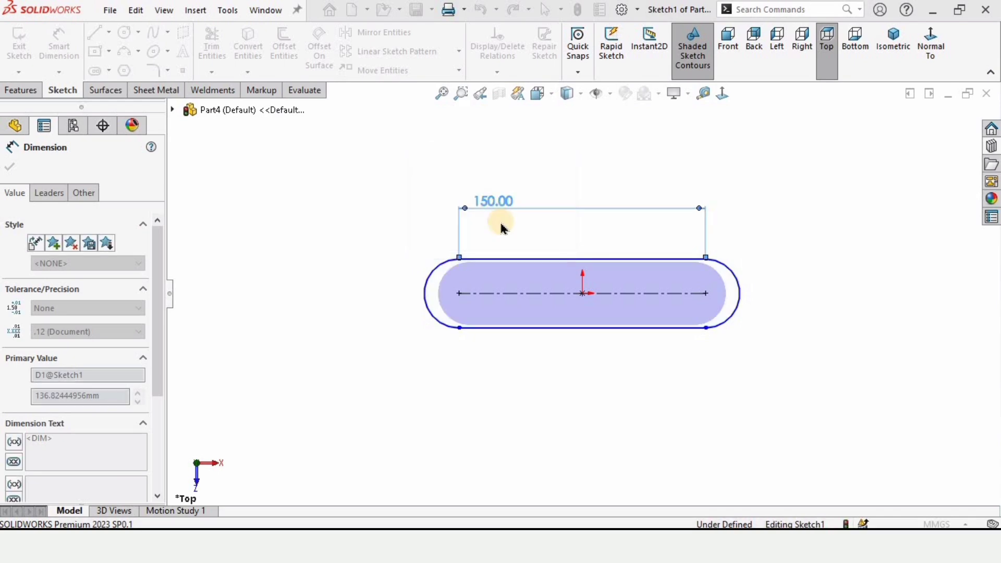
- Dimension the slot's width across its two straight edges and set it to 50 mm
{"action": "left_click", "coordinate": [642, 293]}
{"action": "left_click", "coordinate": [659, 258]}
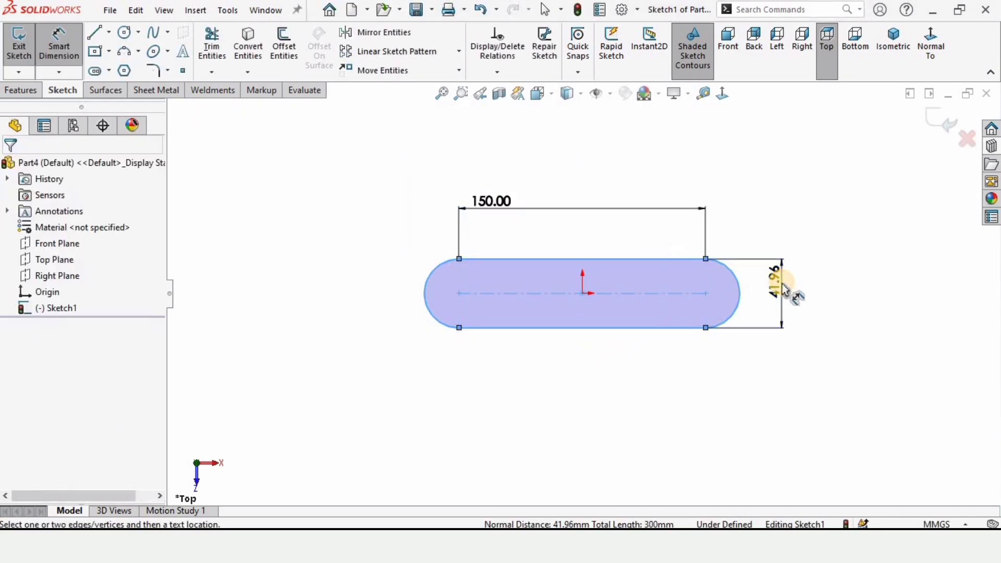
{"action": "left_click", "coordinate": [783, 287]}
{"action": "type", "text": "50"}
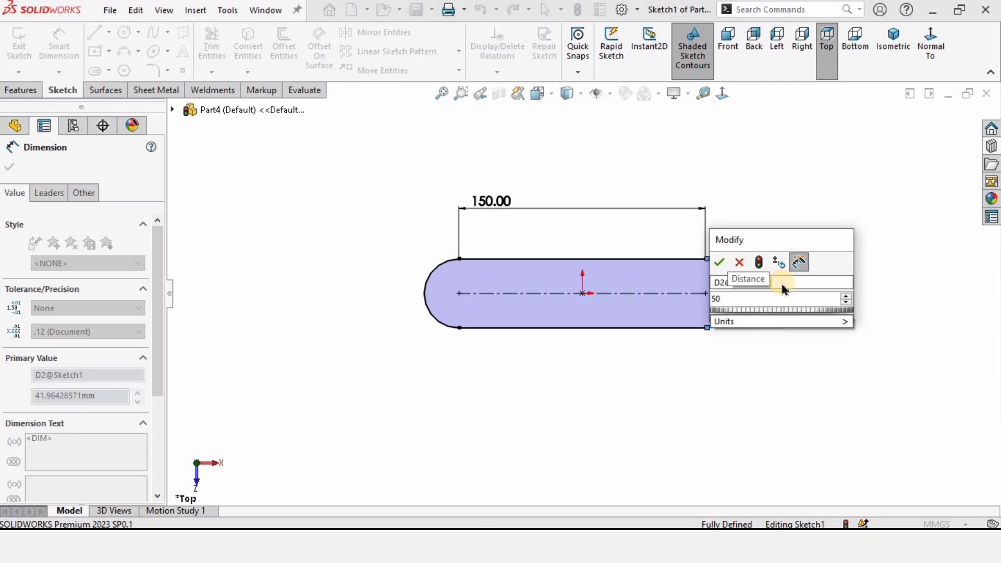
{"action": "key", "text": "Return"}
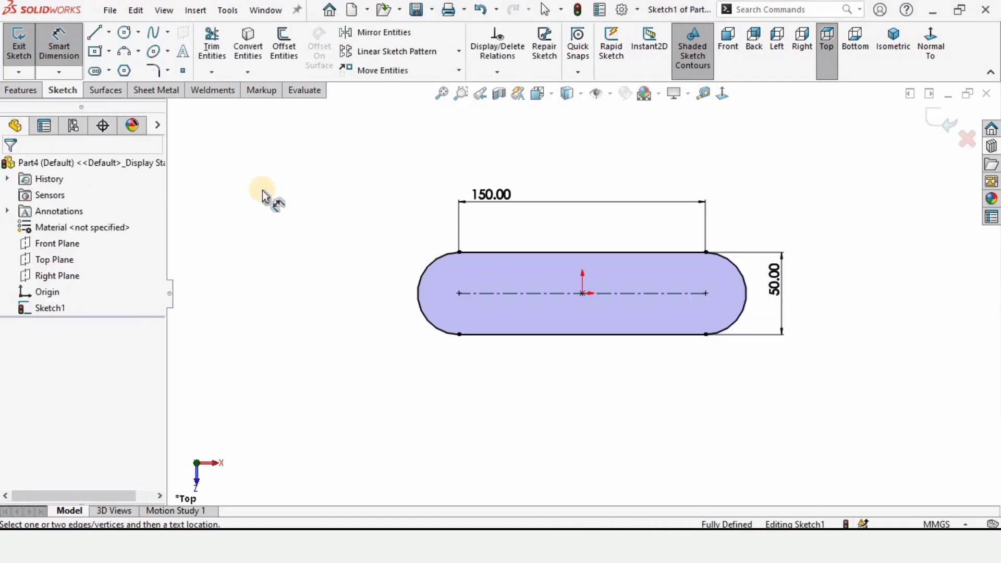
- Extrude the slot profile as a Blind boss with a depth of 10 mm
{"action": "left_click", "coordinate": [12, 92]}
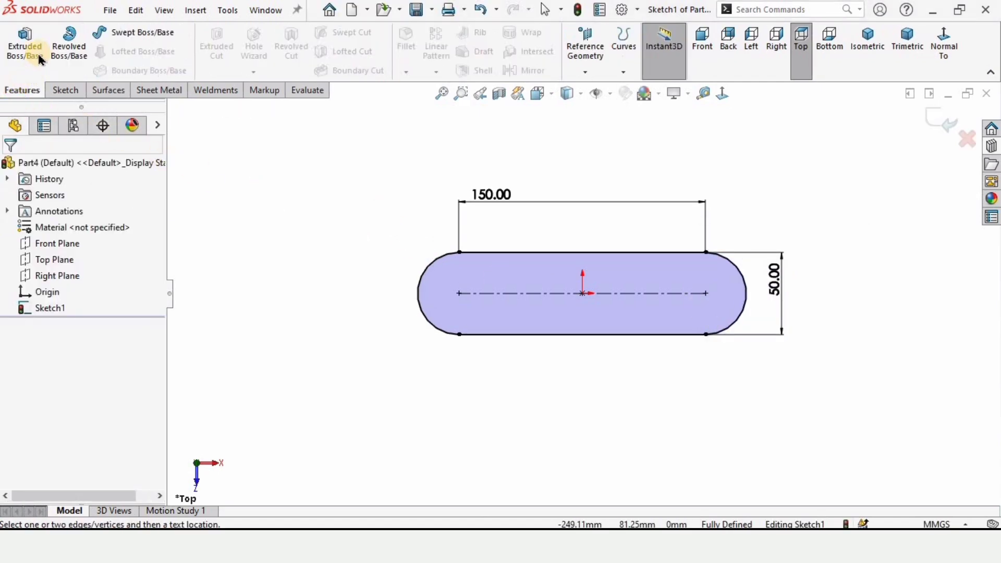
{"action": "left_click", "coordinate": [26, 52]}
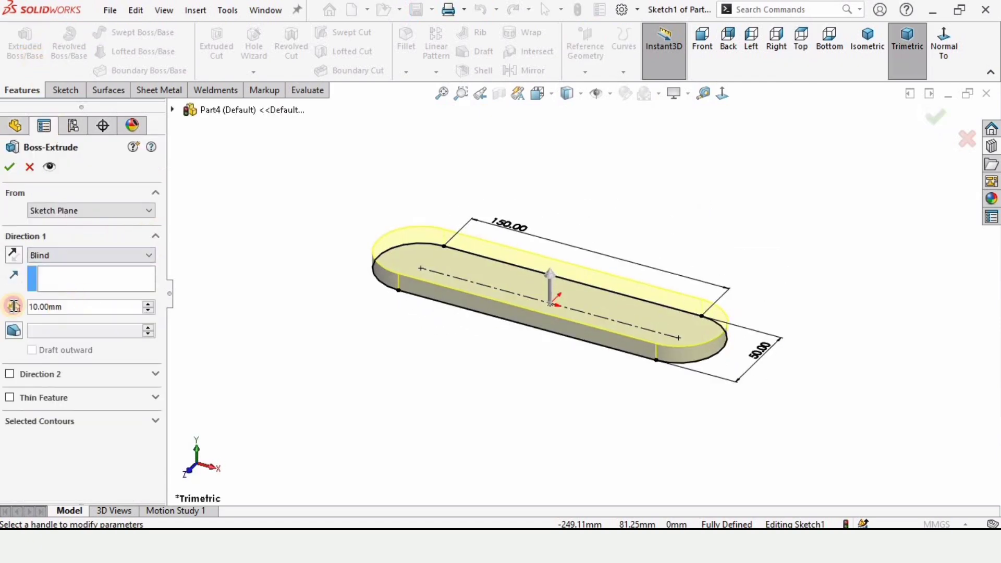
{"action": "left_click", "coordinate": [10, 173]}
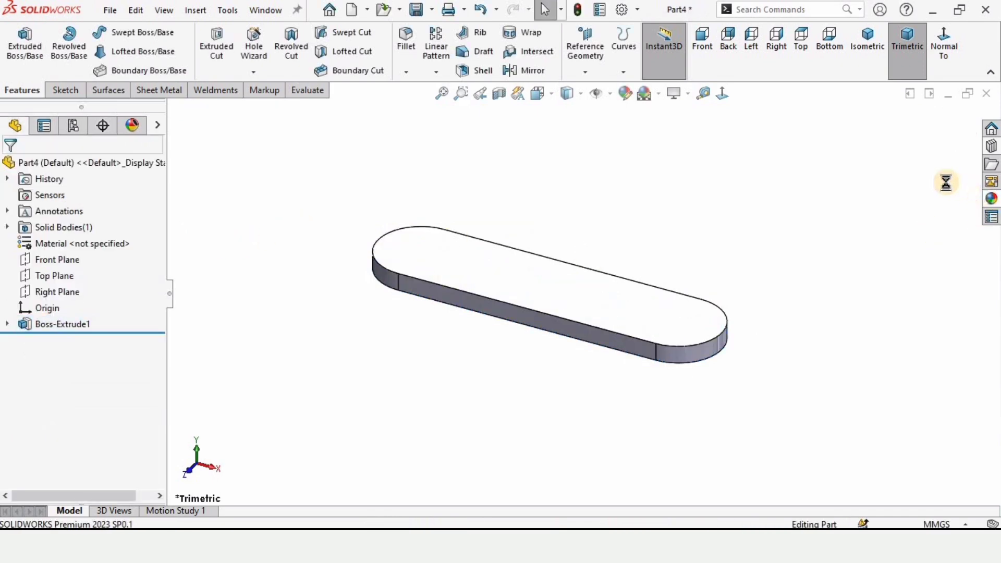
- Apply the chromium plate appearance from the Chrome metals to the extruded link
{"action": "left_click", "coordinate": [817, 136]}
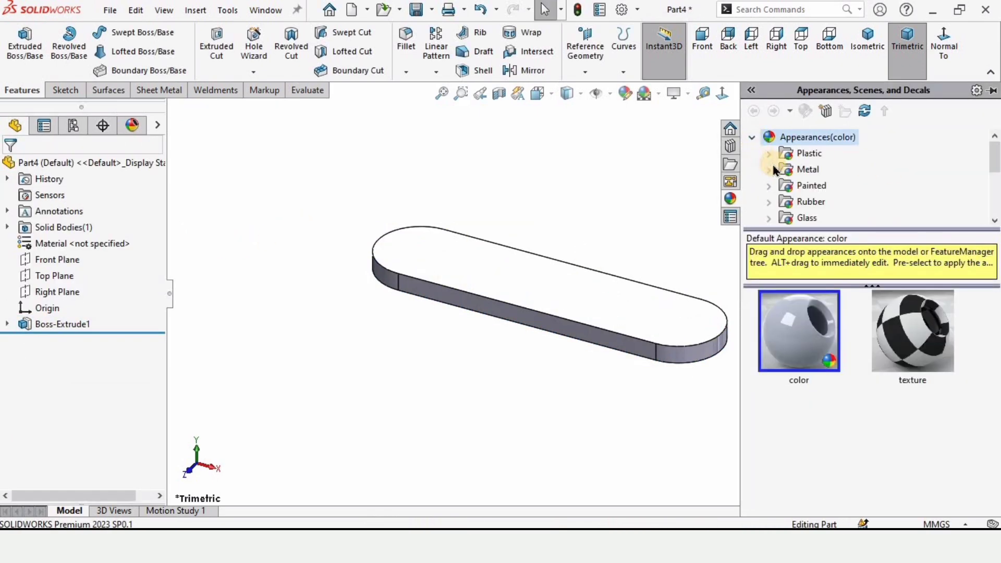
{"action": "left_click", "coordinate": [770, 171]}
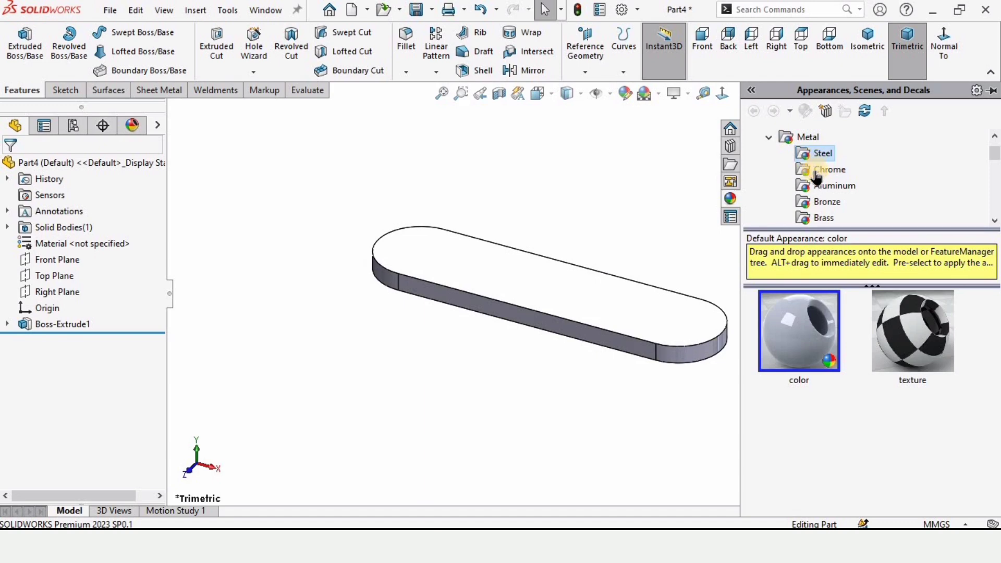
{"action": "left_click", "coordinate": [816, 173]}
{"action": "left_click_drag", "start_coordinate": [807, 336], "coordinate": [457, 318]}
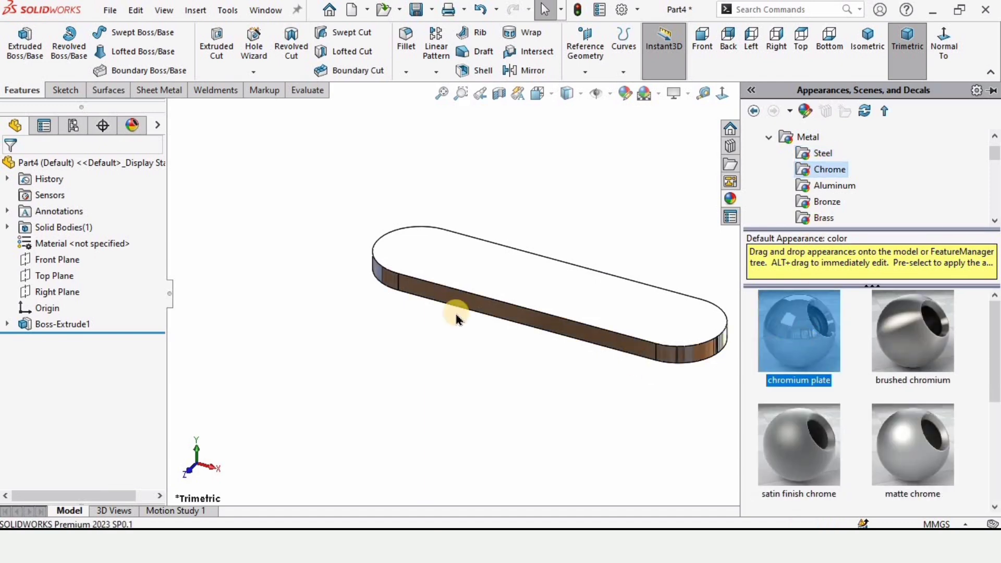
- Start a sketch on the link's top face and draw a circle about 28.5 mm in diameter, concentric with its left rounded end
{"action": "middle_click_drag", "start_coordinate": [500, 263], "coordinate": [500, 306]}
{"action": "left_click", "coordinate": [496, 281]}
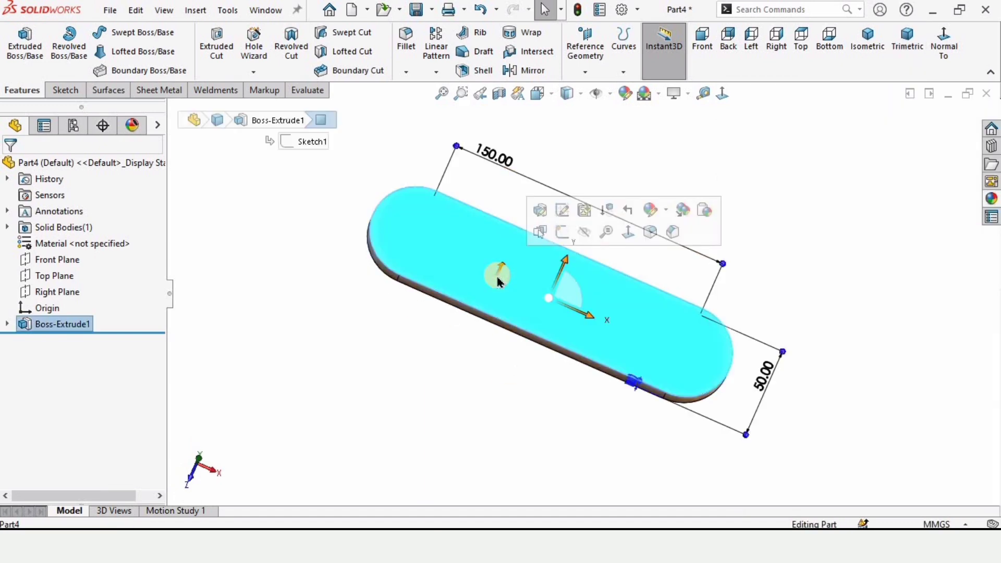
{"action": "left_click", "coordinate": [561, 236]}
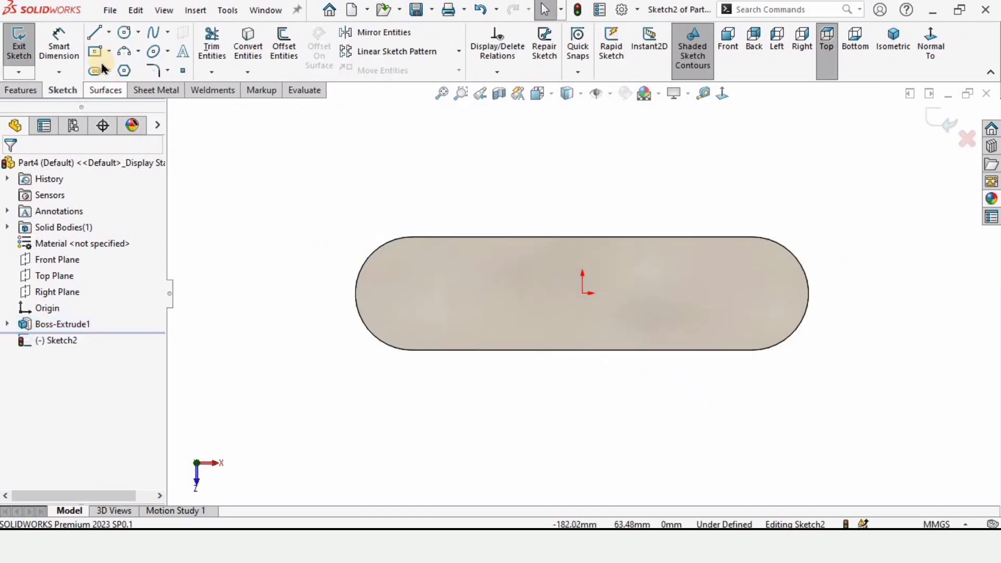
{"action": "left_click", "coordinate": [124, 33]}
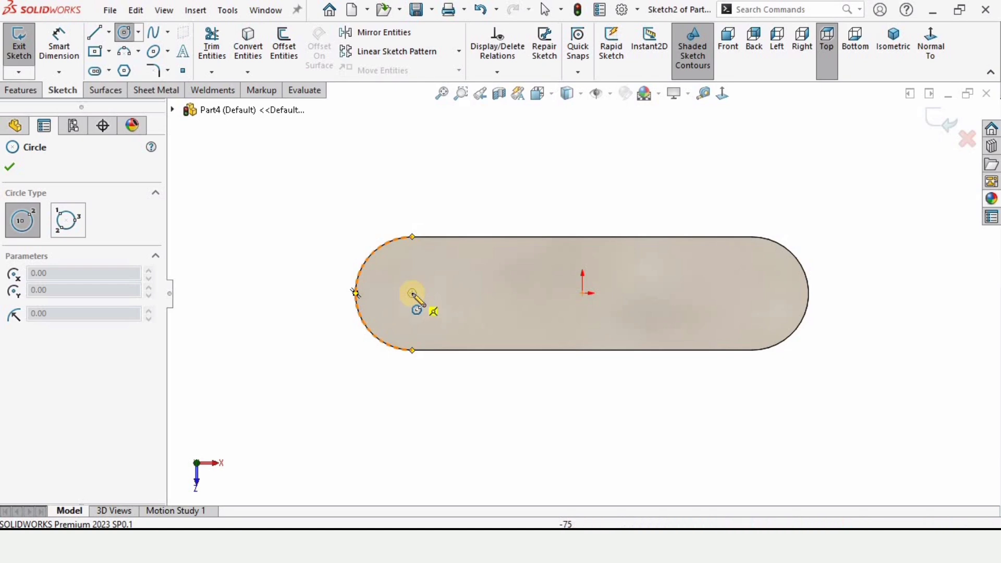
{"action": "left_click_drag", "start_coordinate": [412, 293], "coordinate": [416, 262]}
{"action": "key", "text": "Escape"}
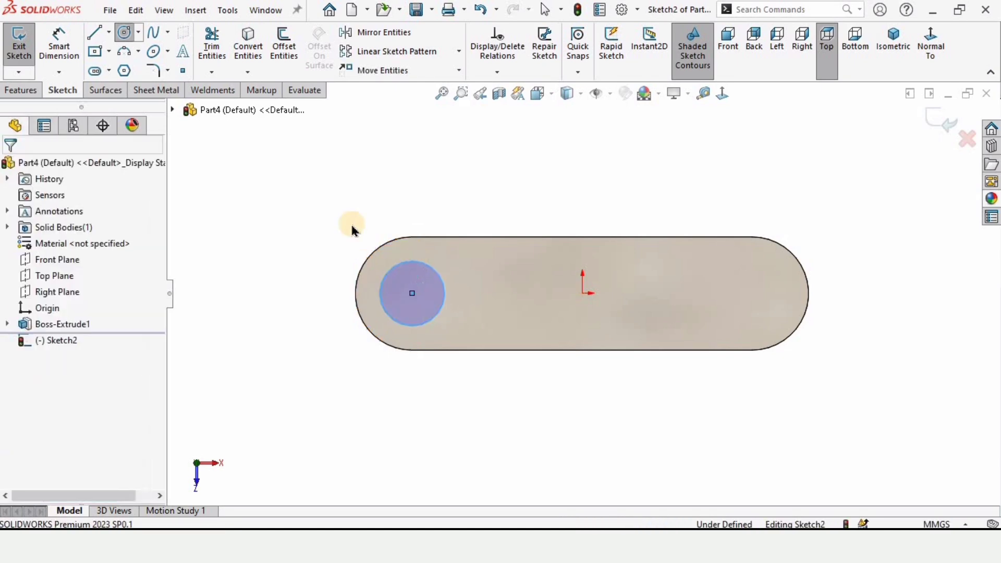
- Dimension the circle at the left end and set its diameter to 20 mm
{"action": "left_click", "coordinate": [66, 39]}
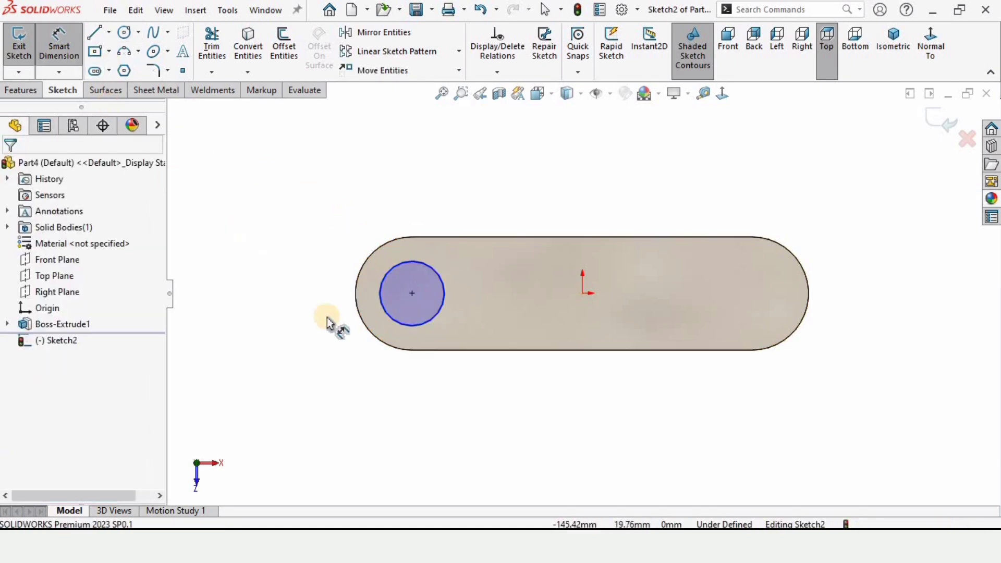
{"action": "left_click", "coordinate": [393, 319]}
{"action": "left_click", "coordinate": [286, 308]}
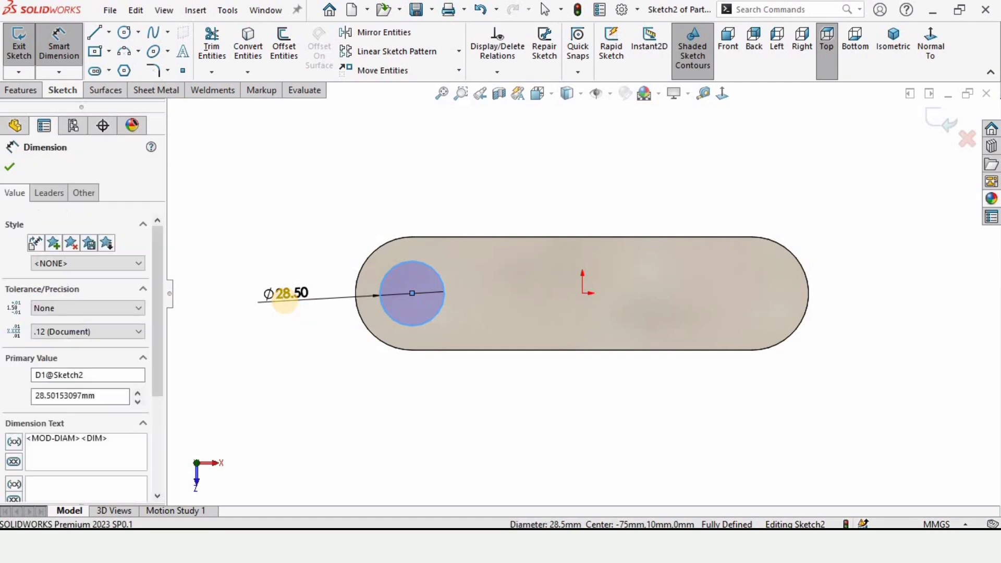
{"action": "type", "text": "20"}
{"action": "key", "text": "Return"}
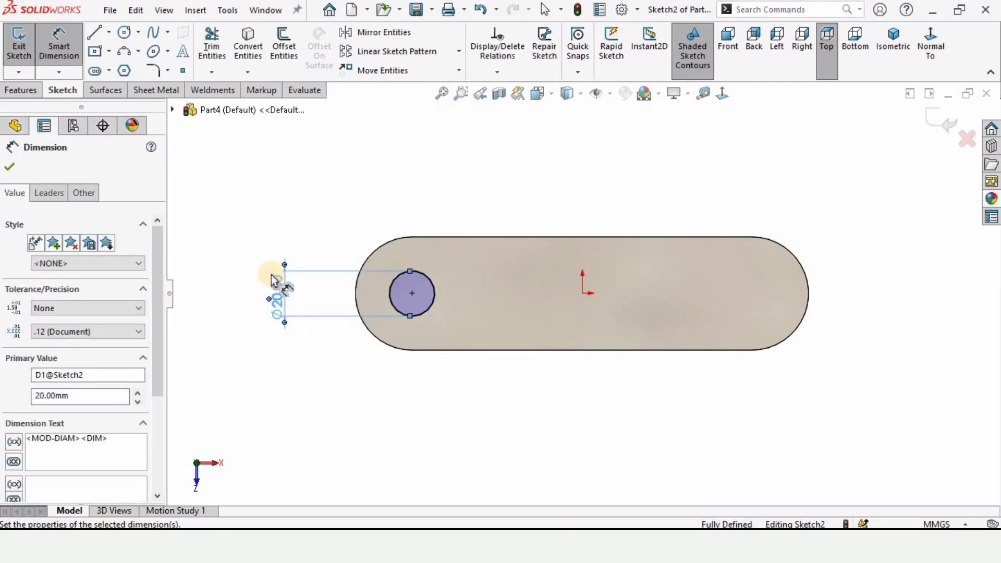
{"action": "key", "text": "Escape"}
- Draw a vertical centerline from the origin to a point beyond the link's upper edge
{"action": "left_click", "coordinate": [109, 33]}
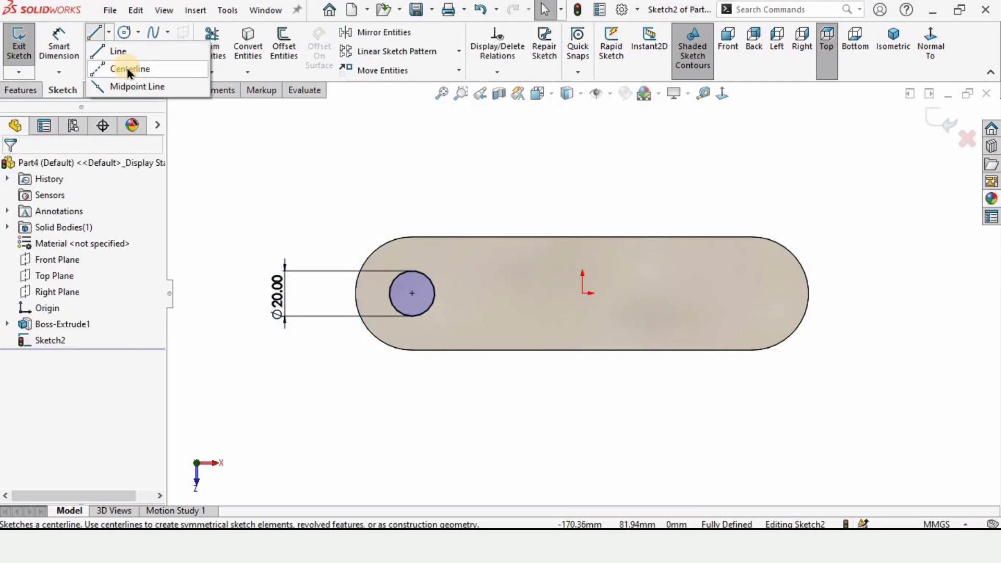
{"action": "left_click", "coordinate": [126, 67]}
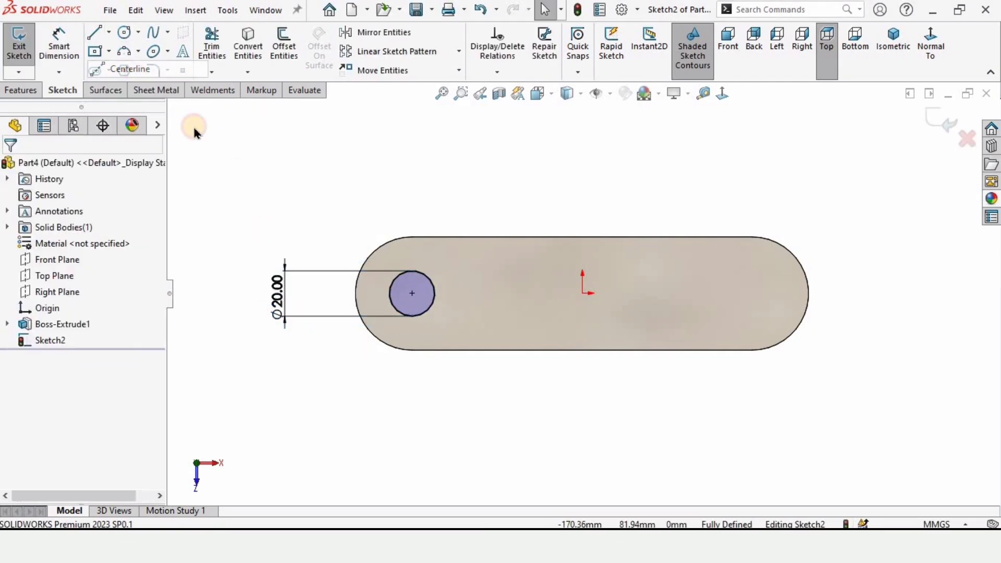
{"action": "left_click", "coordinate": [582, 292]}
{"action": "left_click", "coordinate": [582, 178]}
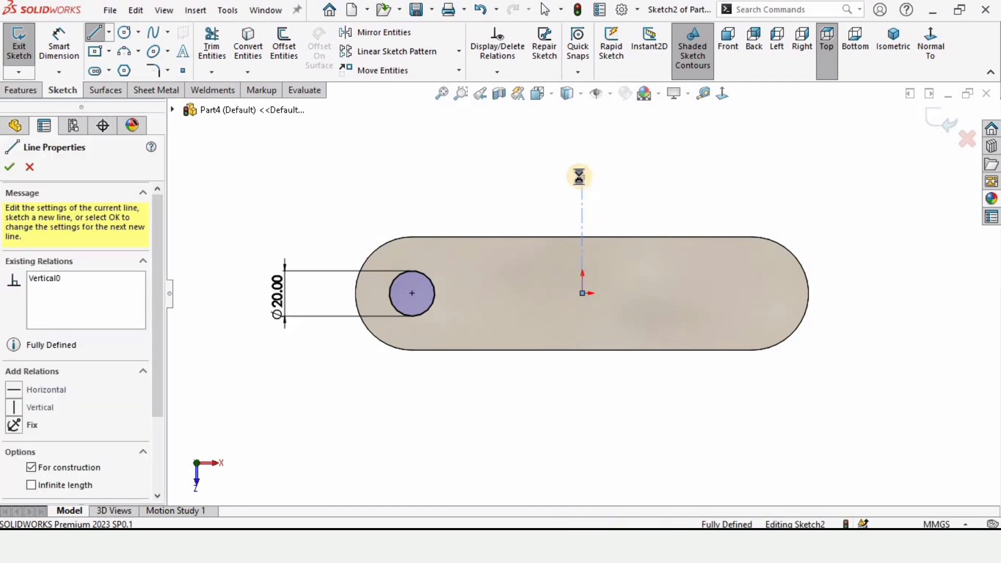
{"action": "key", "text": "Escape"}
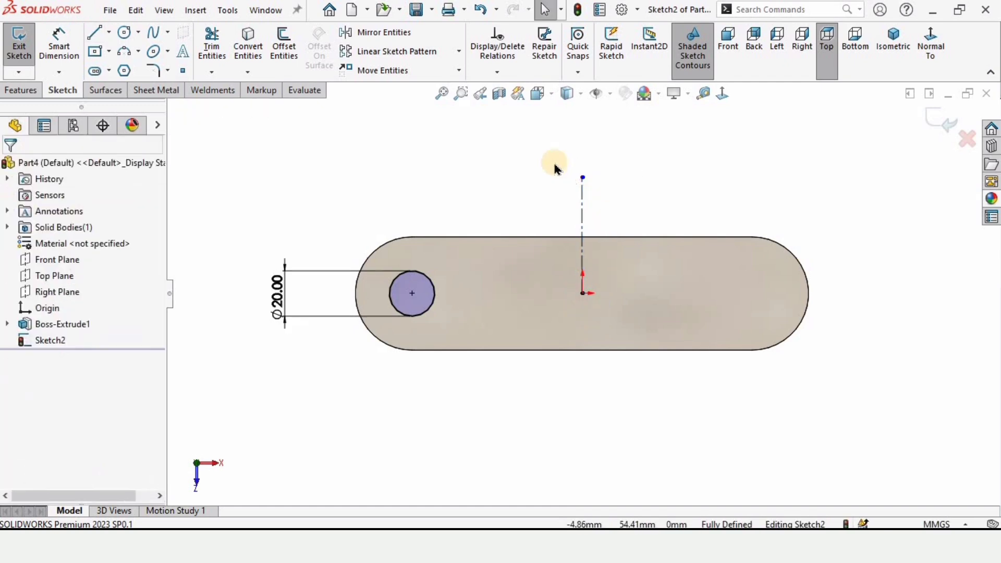
- Mirror the 20 mm circle about the vertical centerline to the plate's opposite rounded end
{"action": "left_click", "coordinate": [390, 32]}
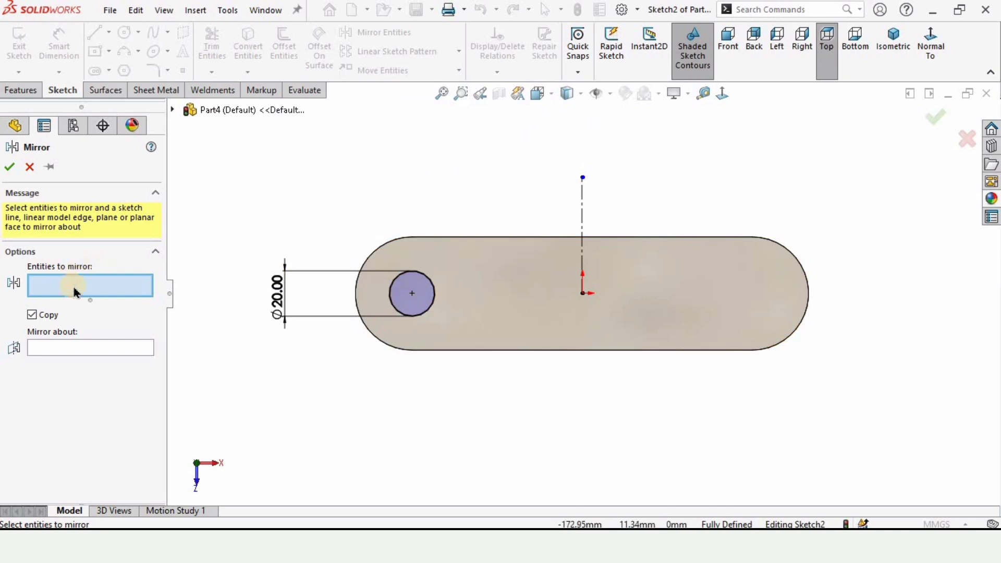
{"action": "left_click", "coordinate": [392, 292]}
{"action": "left_click", "coordinate": [102, 348]}
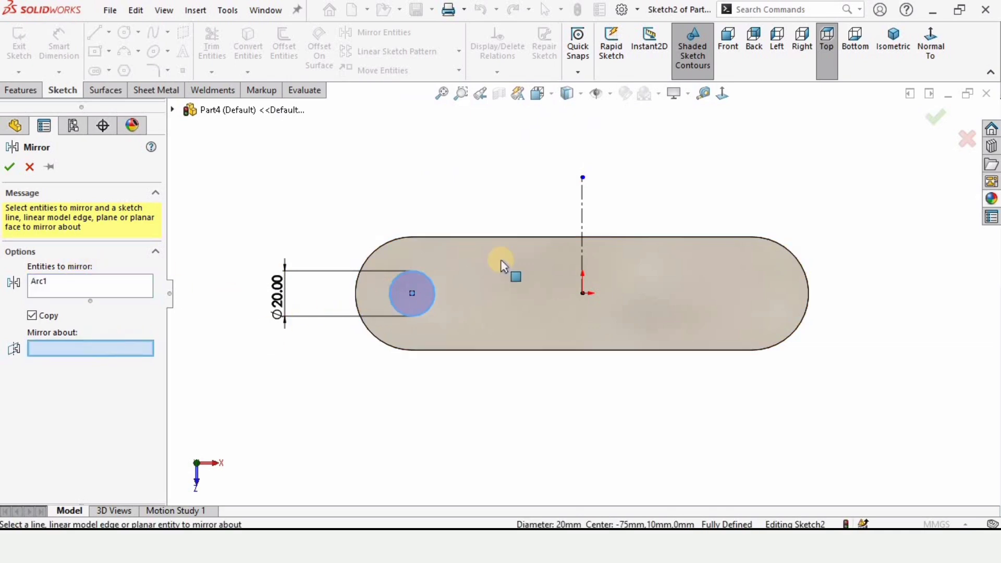
{"action": "left_click", "coordinate": [582, 203]}
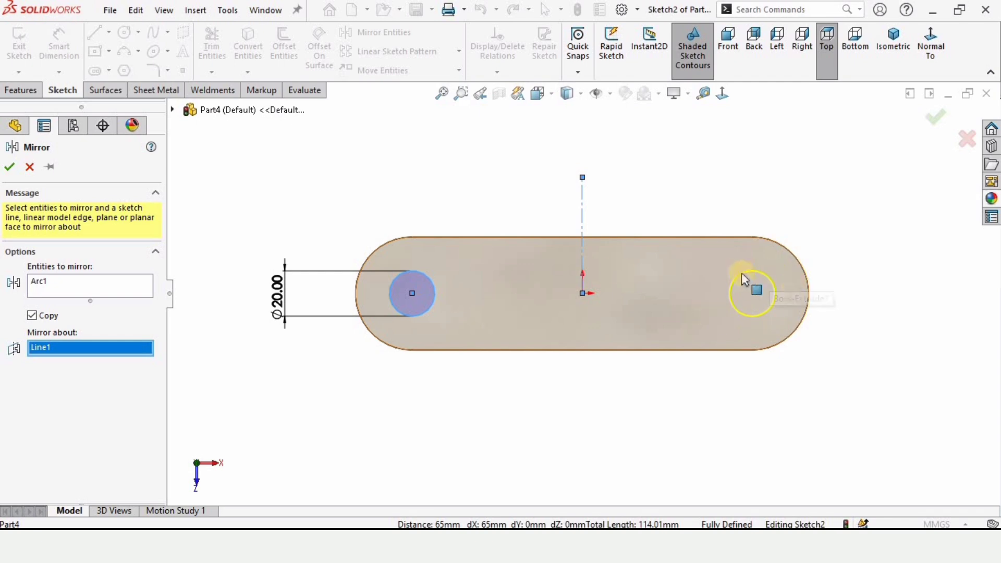
{"action": "left_click", "coordinate": [12, 170]}
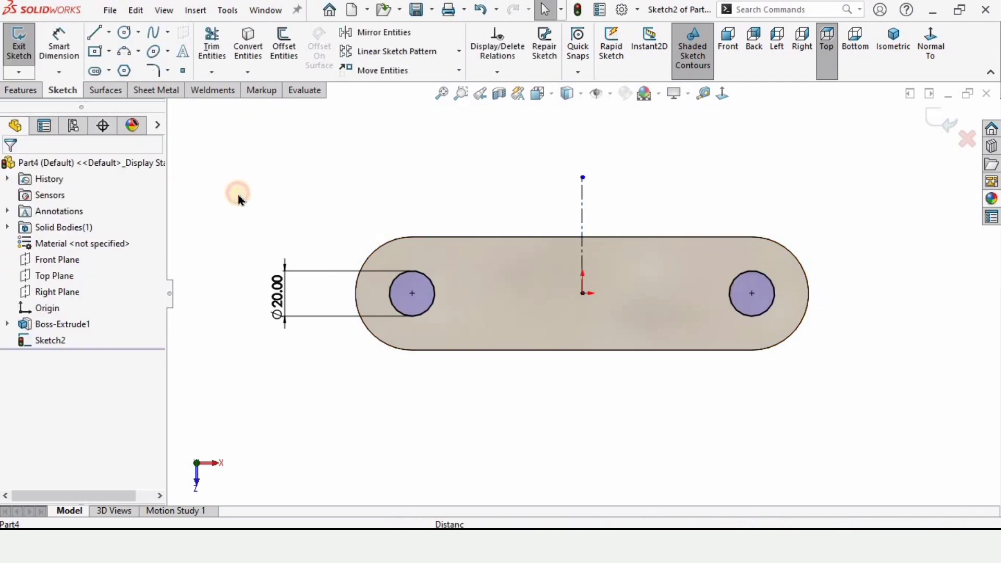
- Extrude the two end circles 5 mm up from the plate's top face as merged bosses
{"action": "left_click", "coordinate": [11, 91]}
{"action": "left_click", "coordinate": [25, 44]}
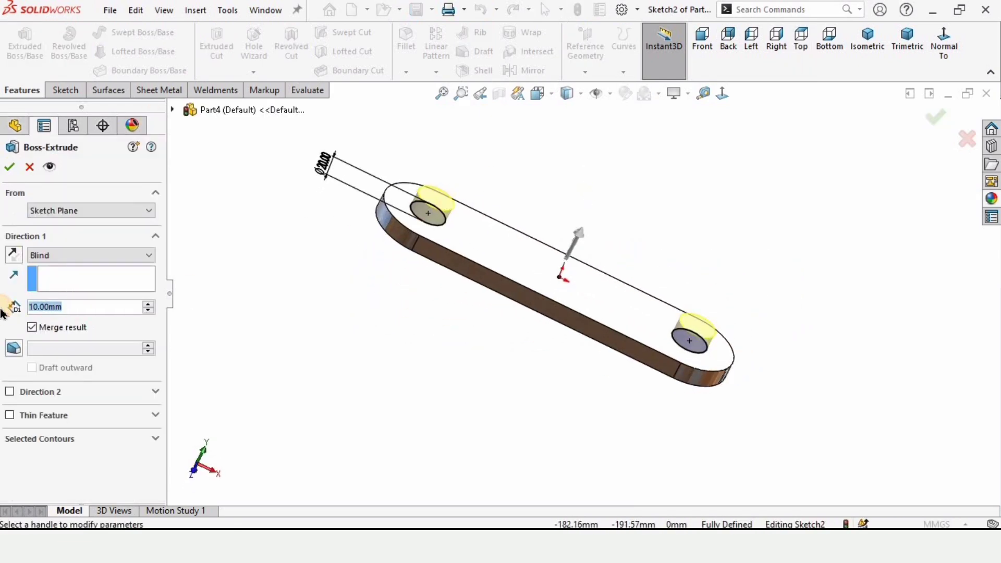
{"action": "type", "text": "5"}
{"action": "key", "text": "Return"}
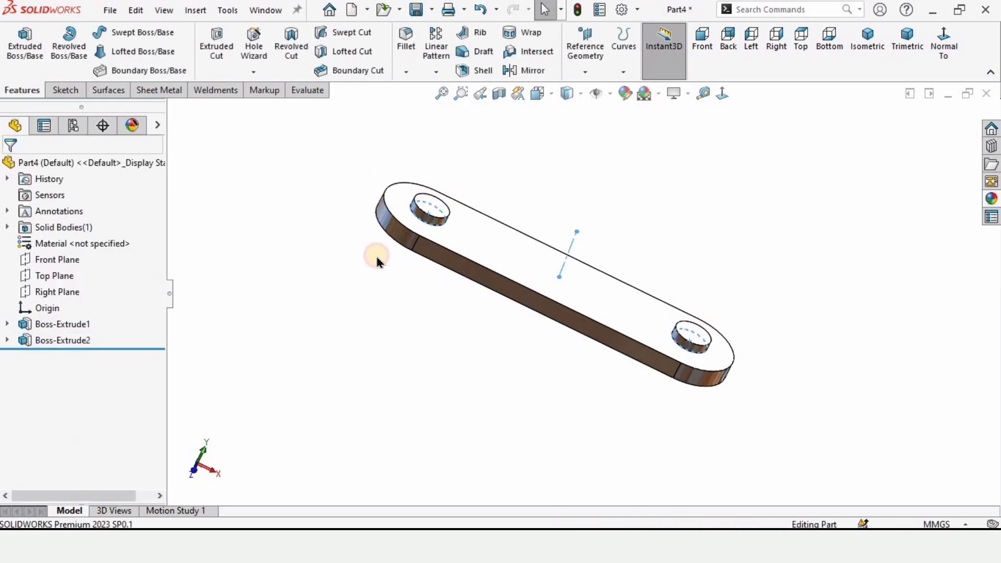
- Start a sketch on the plate's top face and draw a horizontal centerpoint straight slot at the origin, about 104 mm between centers and 19 mm wide
{"action": "left_click", "coordinate": [543, 272]}
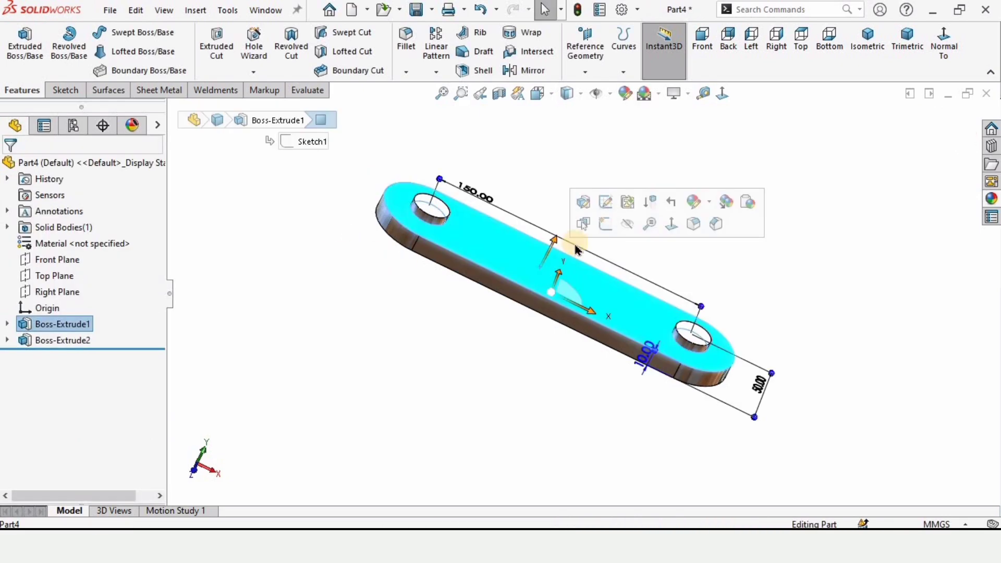
{"action": "left_click", "coordinate": [605, 224]}
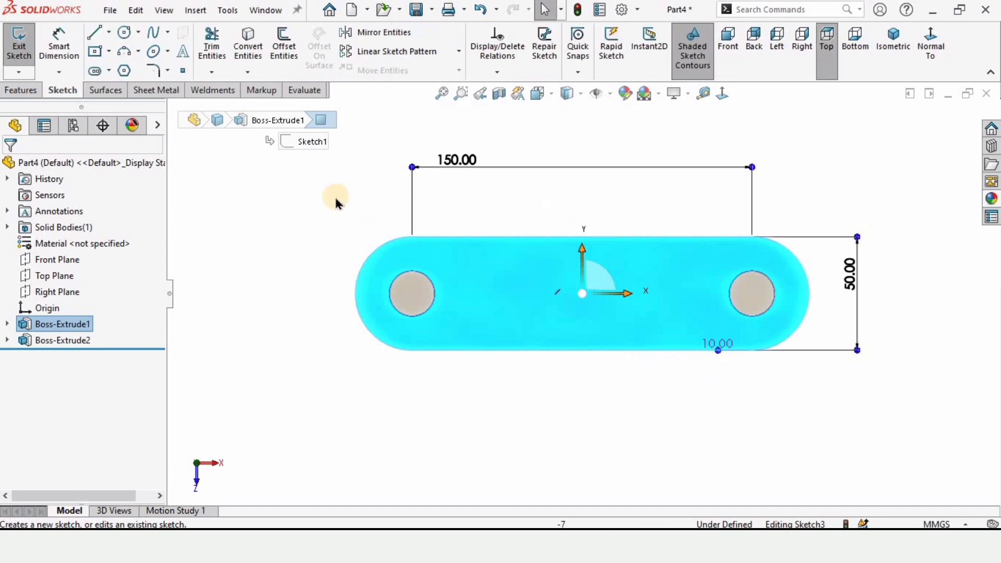
{"action": "left_click", "coordinate": [108, 71]}
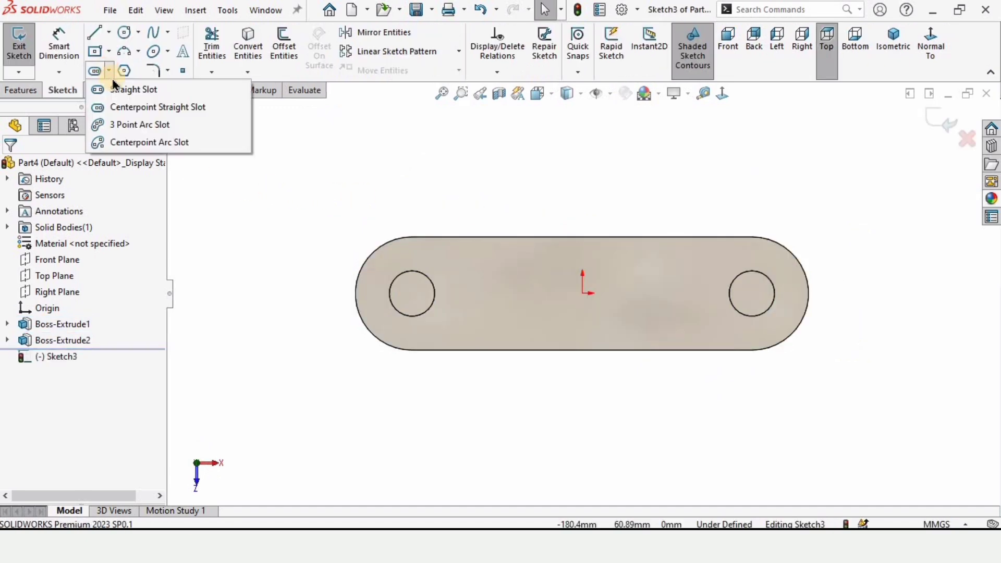
{"action": "left_click", "coordinate": [140, 108]}
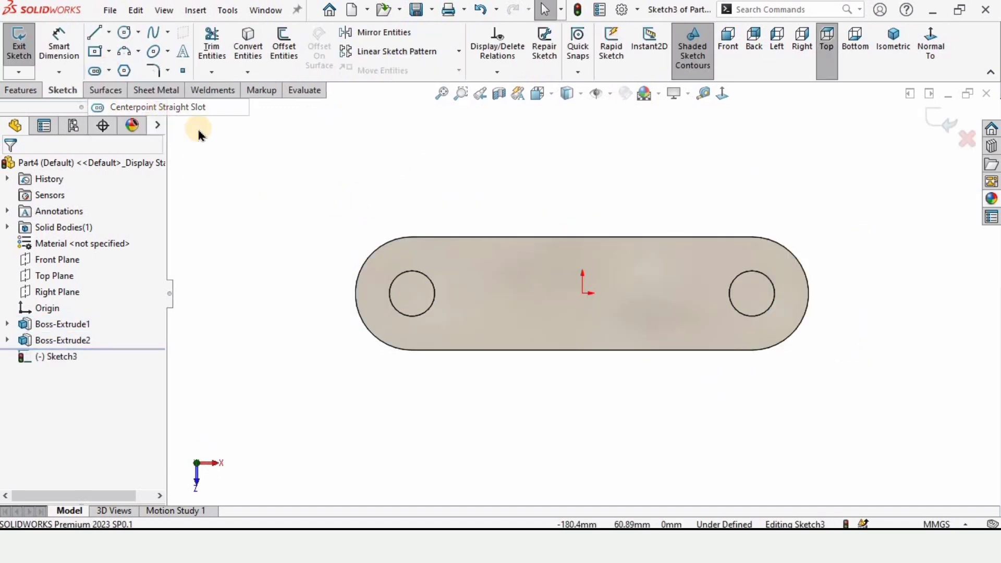
{"action": "left_click", "coordinate": [583, 293]}
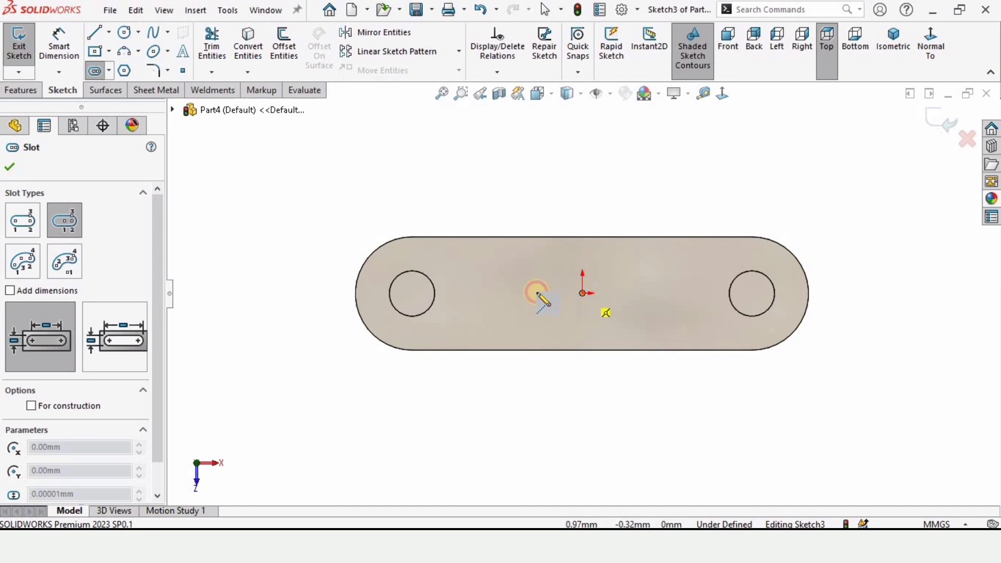
{"action": "left_click", "coordinate": [464, 294]}
{"action": "left_click", "coordinate": [465, 272]}
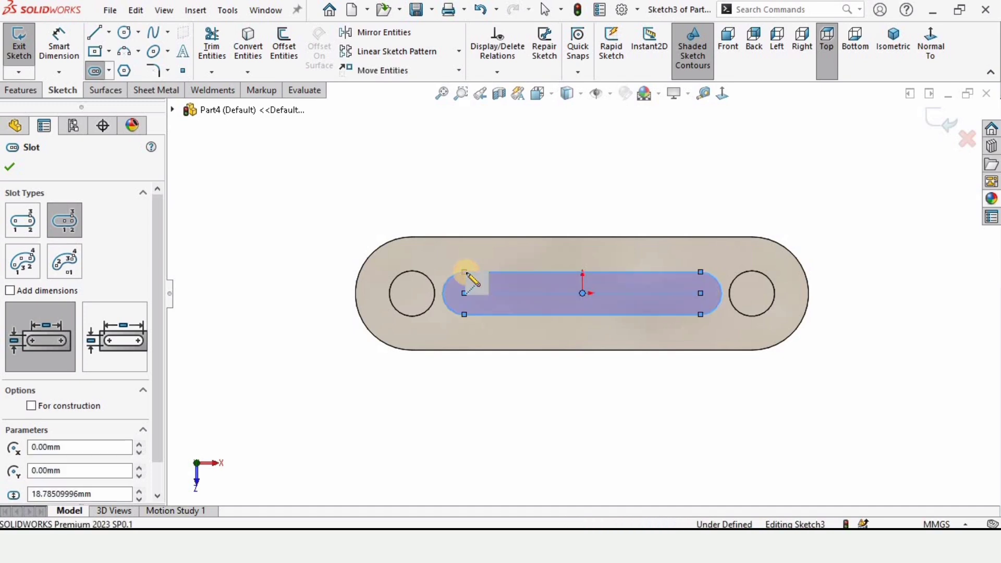
{"action": "key", "text": "Escape"}
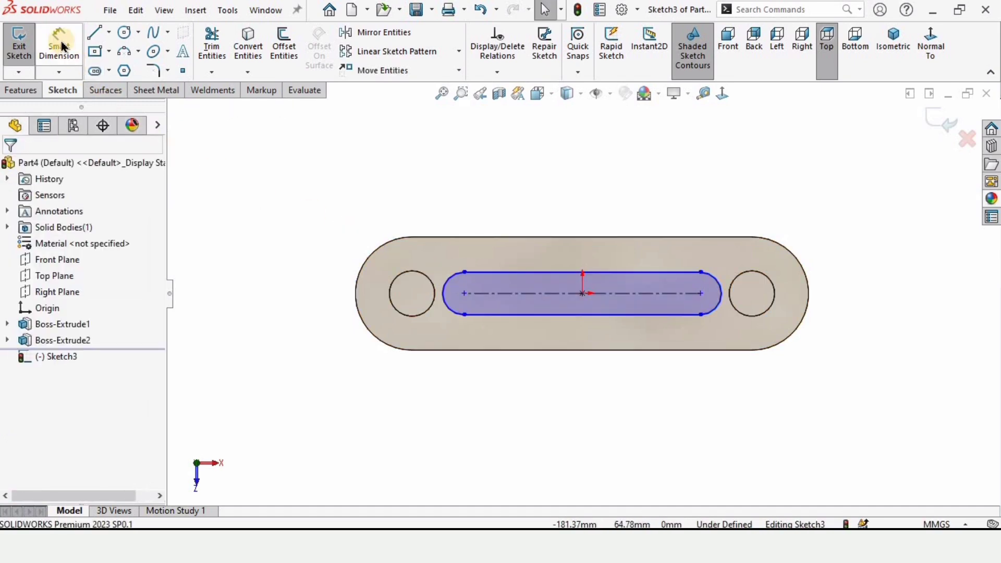
- Dimension the center-to-center length of the sketched slot and set it to 80 mm
{"action": "left_click", "coordinate": [61, 46]}
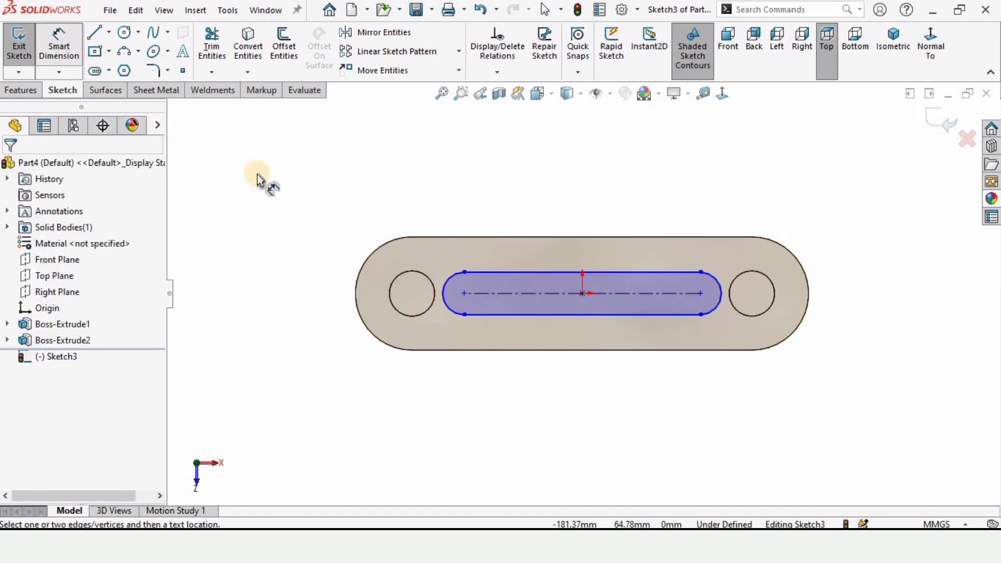
{"action": "left_click", "coordinate": [523, 235]}
{"action": "left_click", "coordinate": [526, 207]}
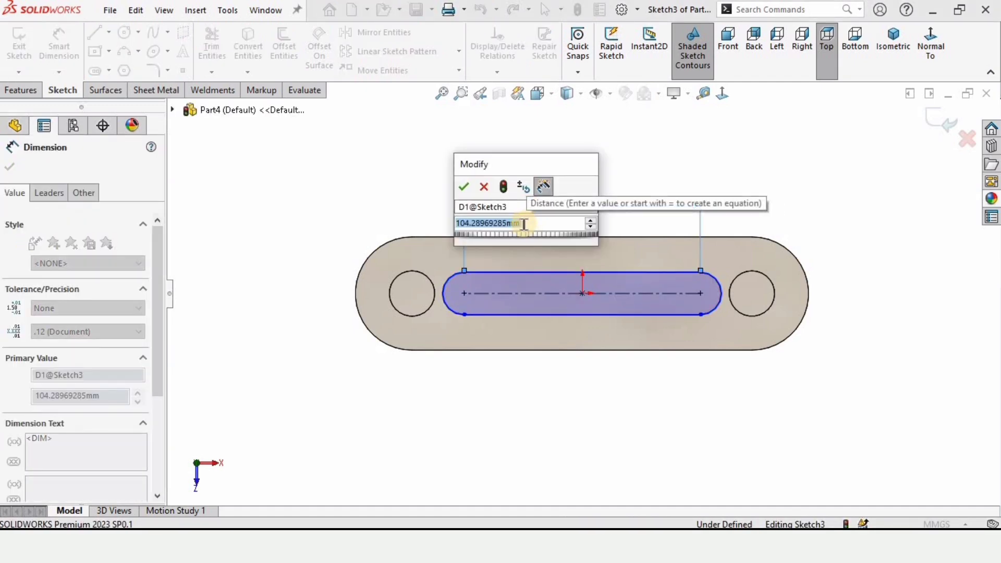
{"action": "type", "text": "80"}
{"action": "key", "text": "Return"}
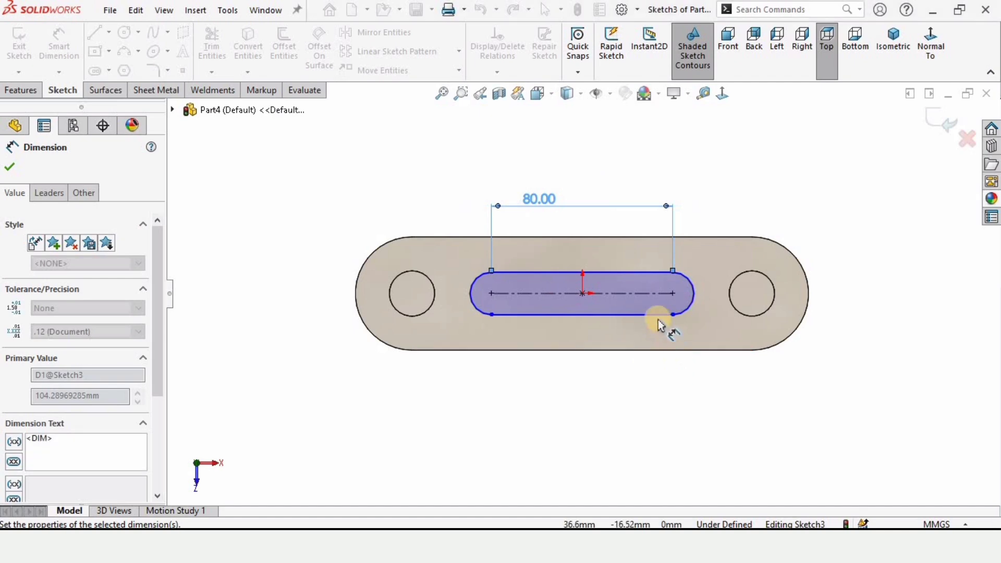
- Dimension the width of the sketched slot and set it to 30 mm
{"action": "left_click", "coordinate": [667, 273]}
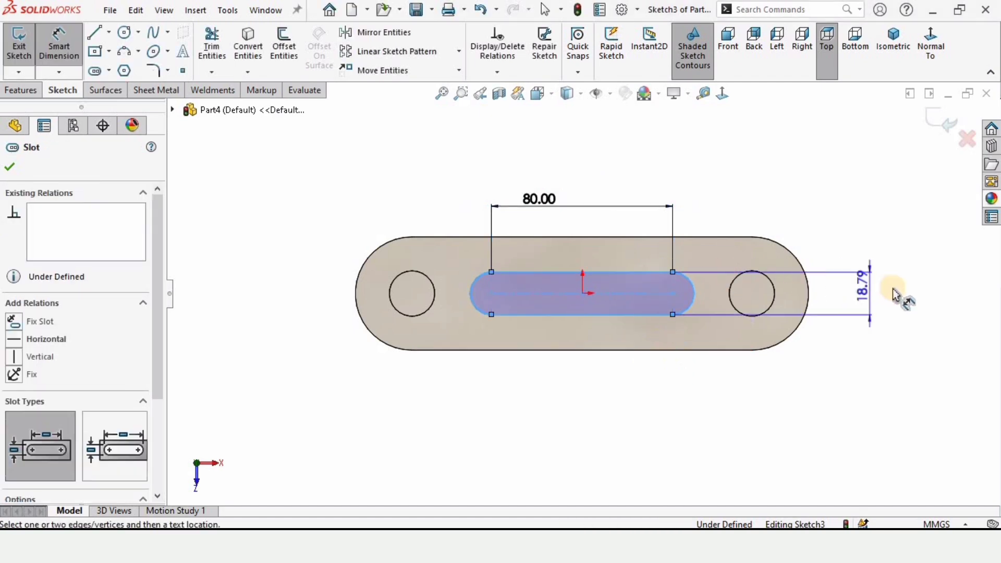
{"action": "left_click", "coordinate": [893, 295]}
{"action": "type", "text": "30"}
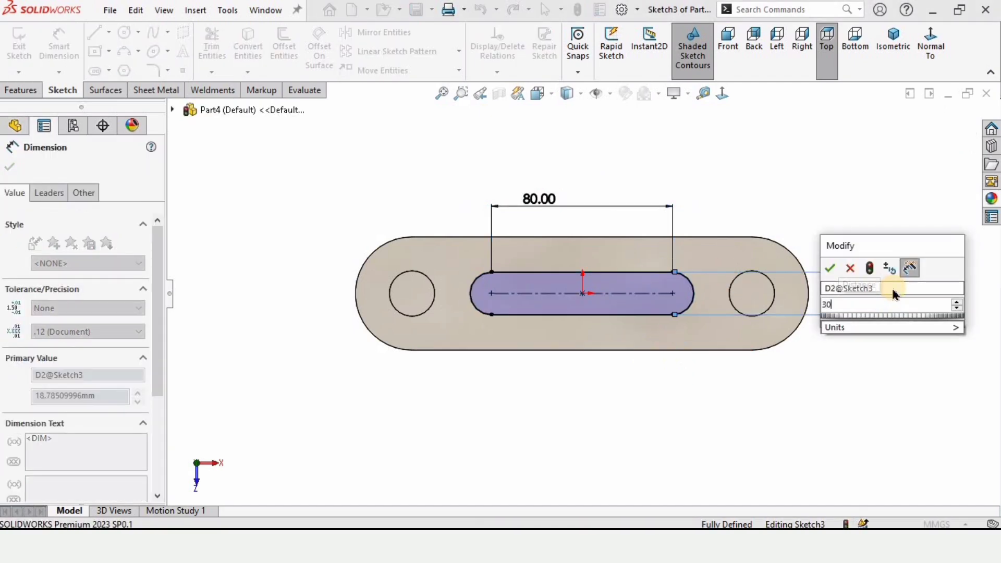
{"action": "key", "text": "Return"}
{"action": "left_click", "coordinate": [637, 380]}
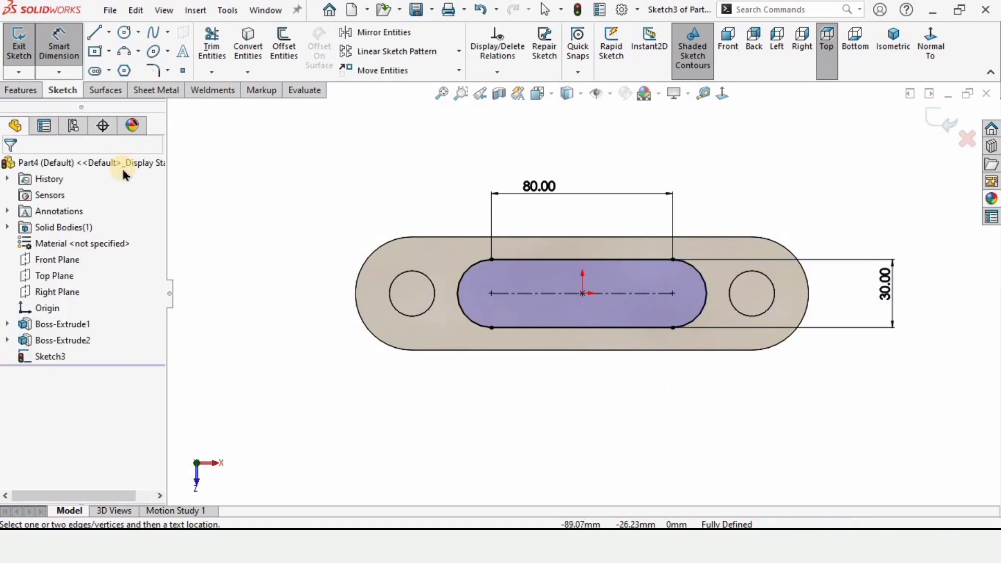
- Extrude the slot profile 20 mm up from the plate's top face, merged with the plate
{"action": "left_click", "coordinate": [21, 89]}
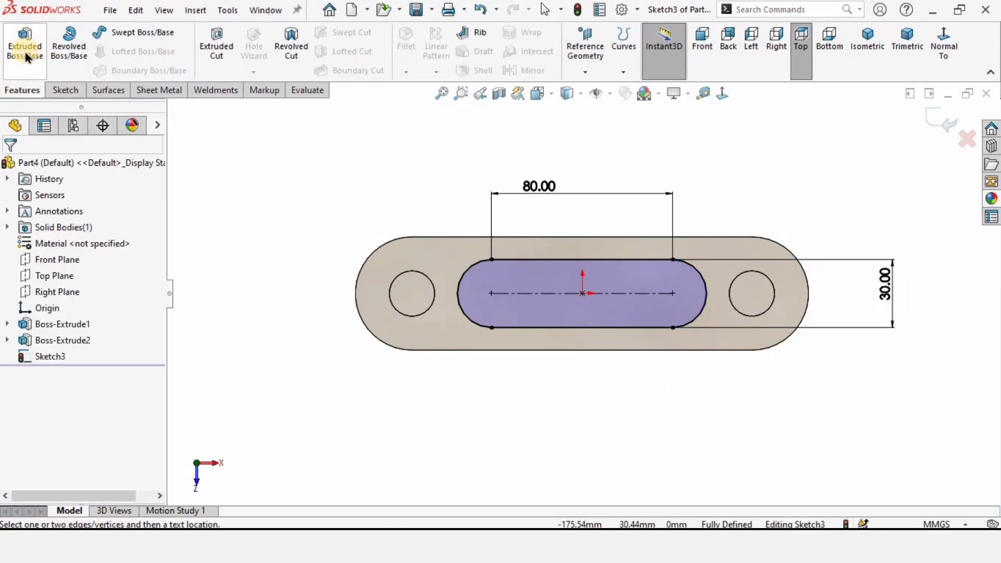
{"action": "left_click", "coordinate": [24, 52]}
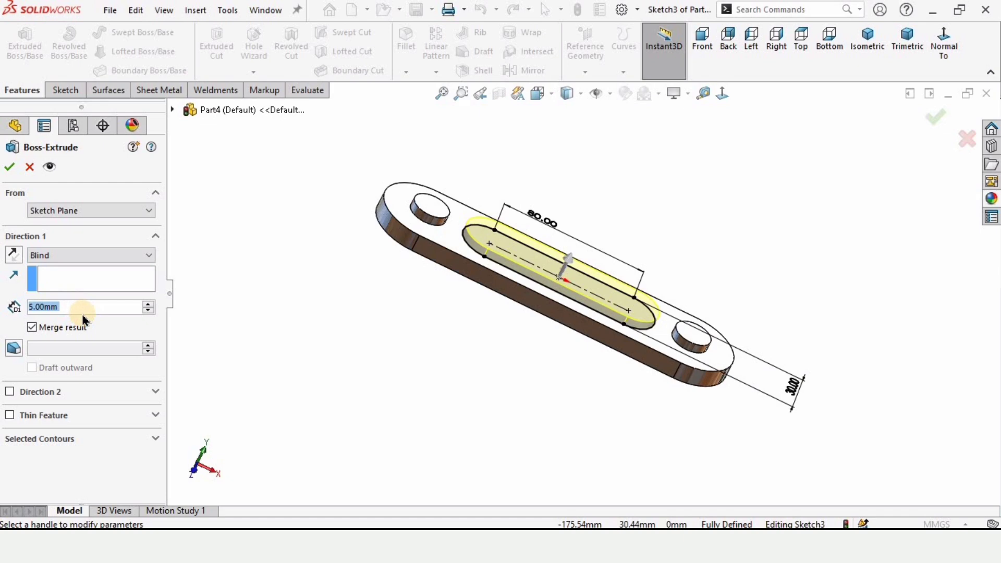
{"action": "type", "text": "10"}
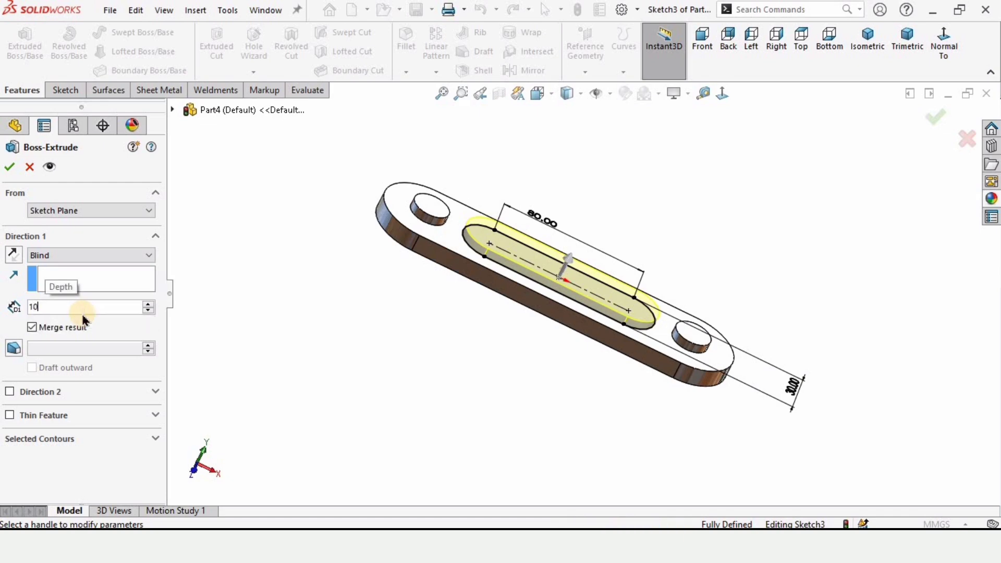
{"action": "key", "text": "Return"}
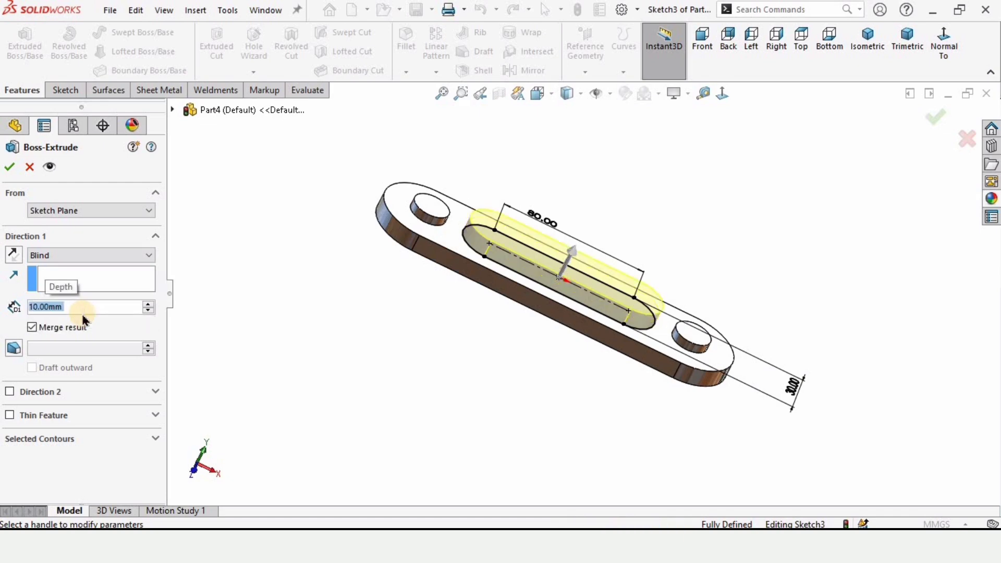
{"action": "type", "text": "20"}
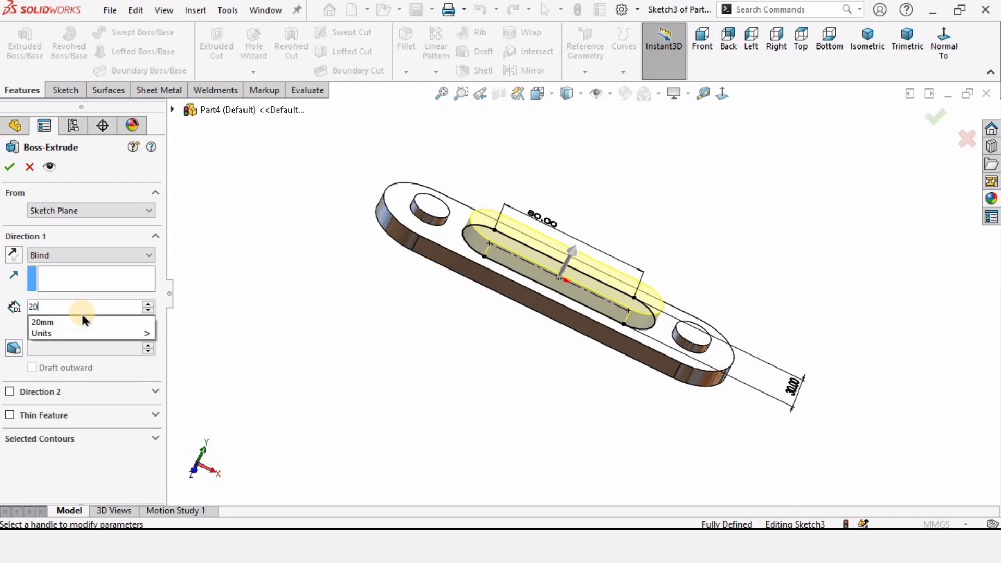
{"action": "key", "text": "Return"}
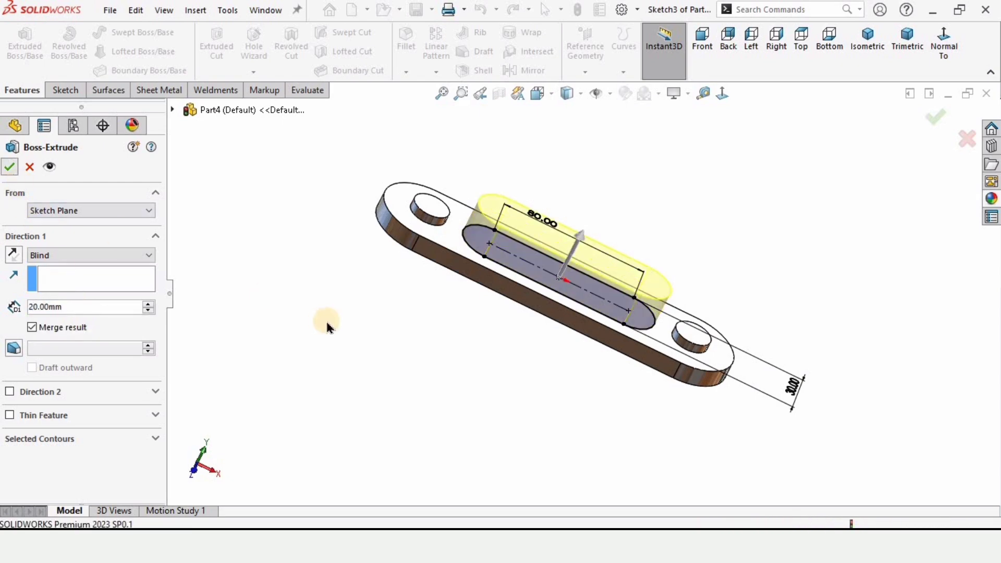
{"action": "middle_click_drag", "start_coordinate": [441, 400], "coordinate": [437, 196]}
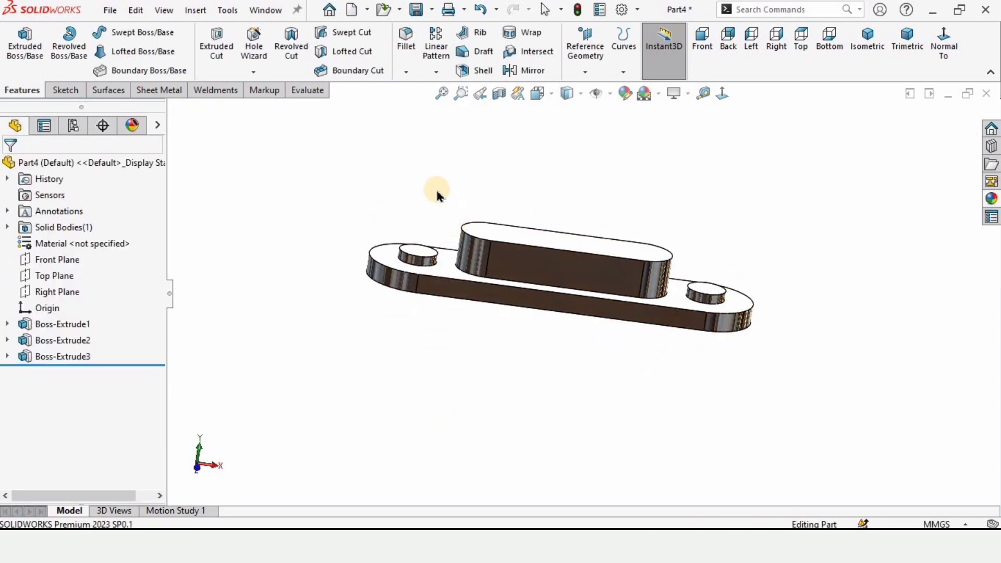
- Fillet the top edges of both round bosses and the top and base edges of the central slot boss with a 2 mm radius
{"action": "left_click", "coordinate": [405, 46]}
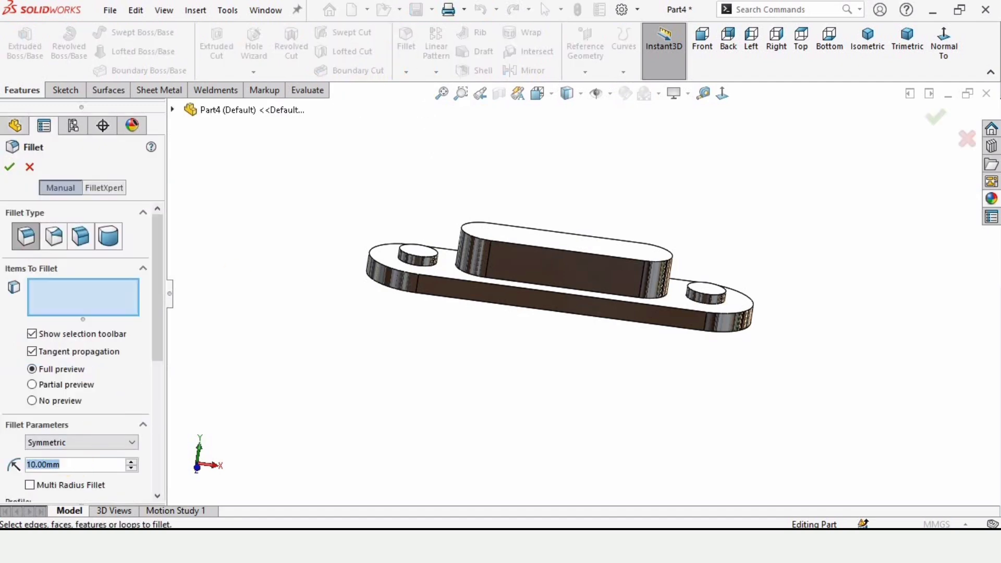
{"action": "type", "text": "2"}
{"action": "key", "text": "Return"}
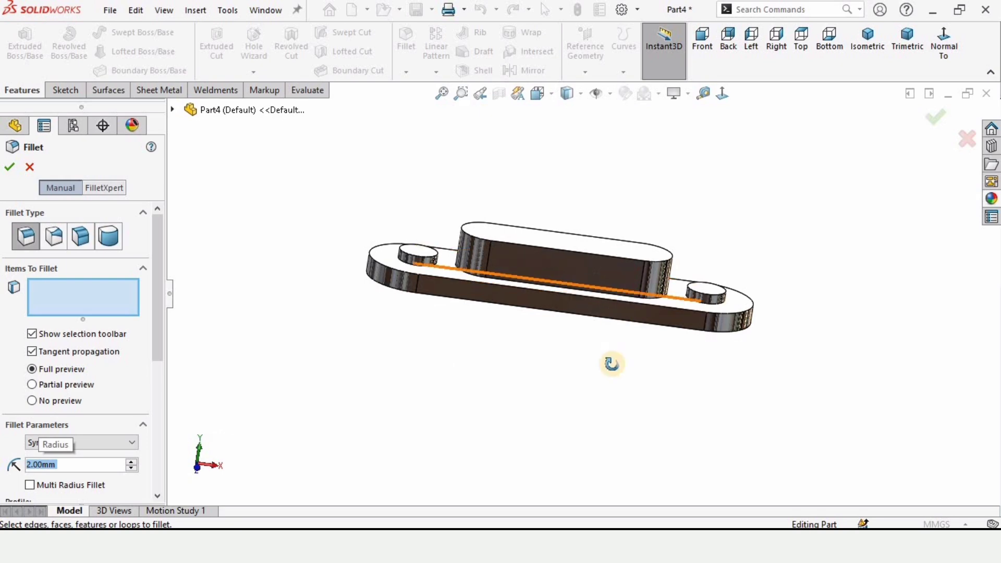
{"action": "middle_click_drag", "start_coordinate": [611, 363], "coordinate": [607, 388]}
{"action": "scroll", "coordinate": [391, 240], "scroll_direction": "down", "scroll_amount": 4}
{"action": "left_click", "coordinate": [457, 313]}
{"action": "left_click", "coordinate": [468, 315]}
{"action": "scroll", "coordinate": [664, 319], "scroll_direction": "up", "scroll_amount": 5}
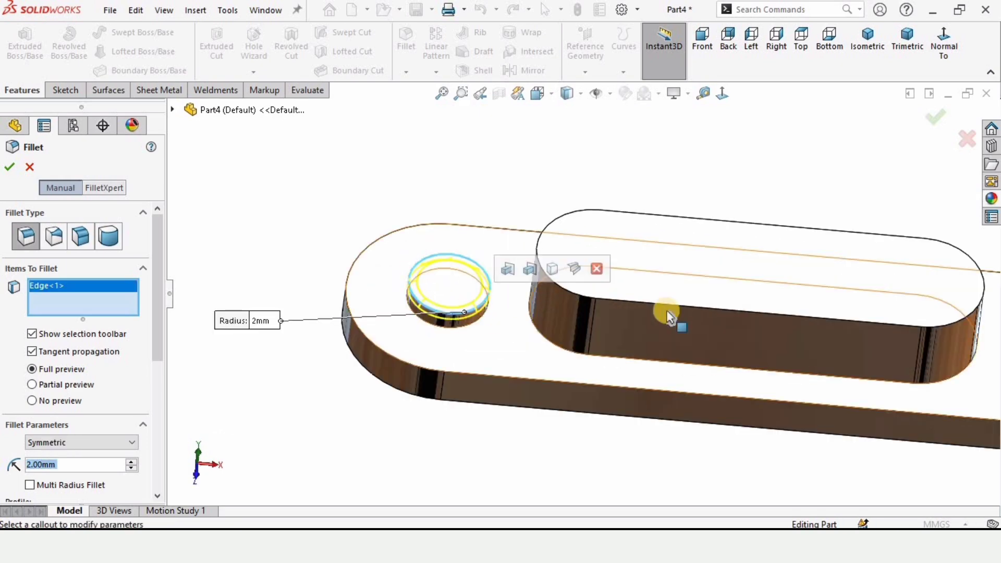
{"action": "left_click", "coordinate": [861, 344]}
{"action": "scroll", "coordinate": [698, 315], "scroll_direction": "down", "scroll_amount": 3}
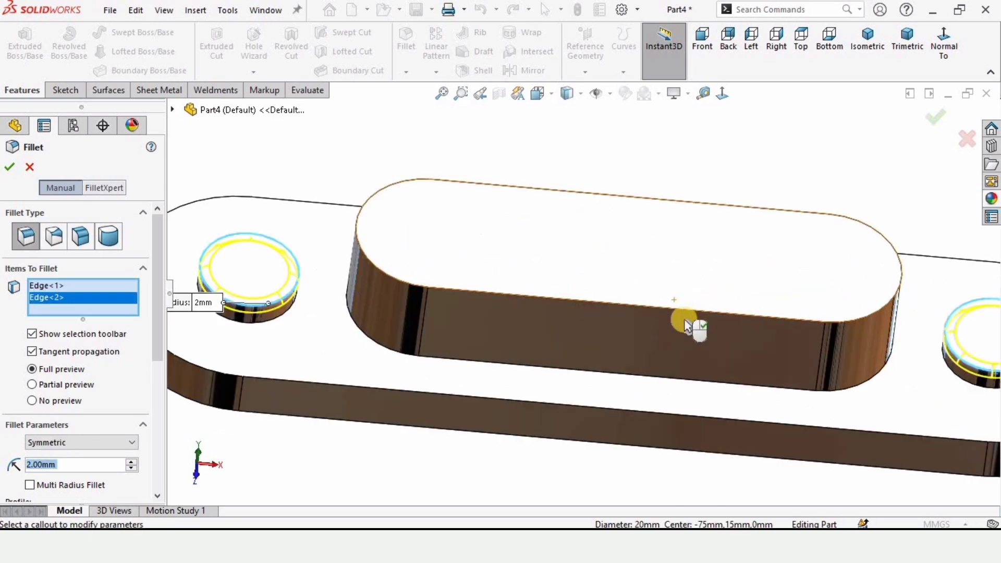
{"action": "left_click", "coordinate": [654, 330]}
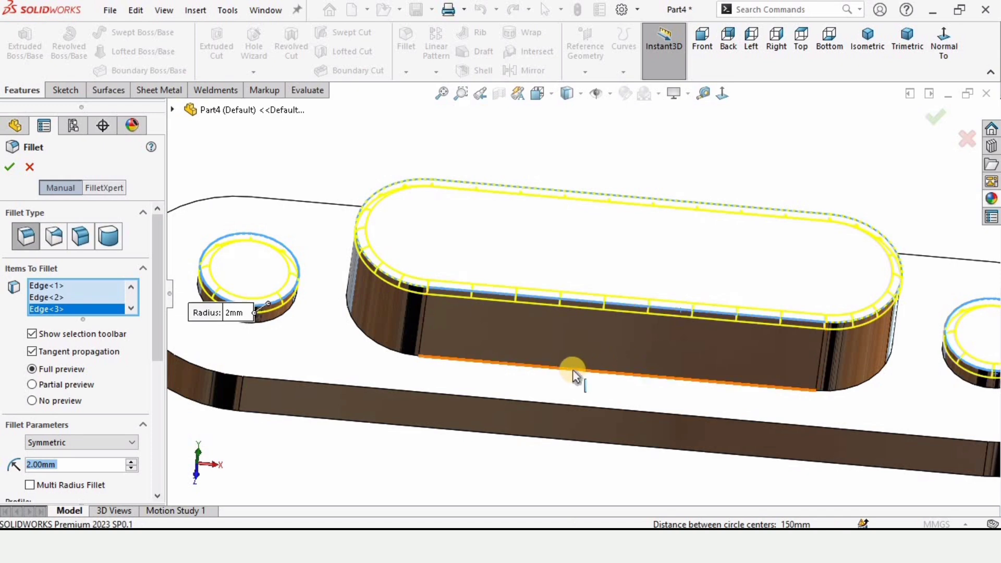
{"action": "left_click", "coordinate": [562, 366]}
{"action": "scroll", "coordinate": [557, 367], "scroll_direction": "up", "scroll_amount": 4}
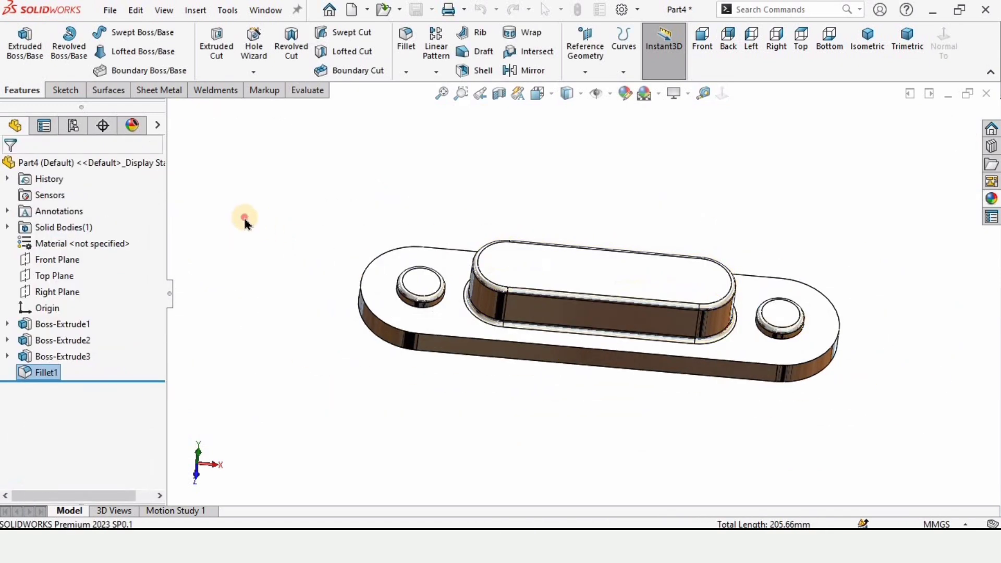
- Create a forming tool with the plate's top face as stopping face and the top faces of both round bosses as faces to remove
{"action": "middle_click_drag", "start_coordinate": [641, 349], "coordinate": [673, 377]}
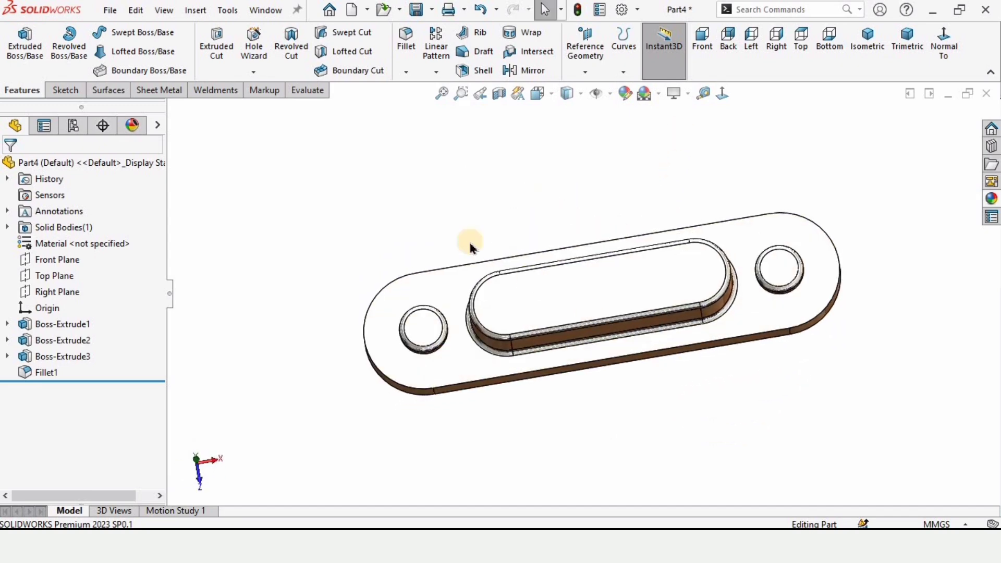
{"action": "left_click", "coordinate": [150, 95]}
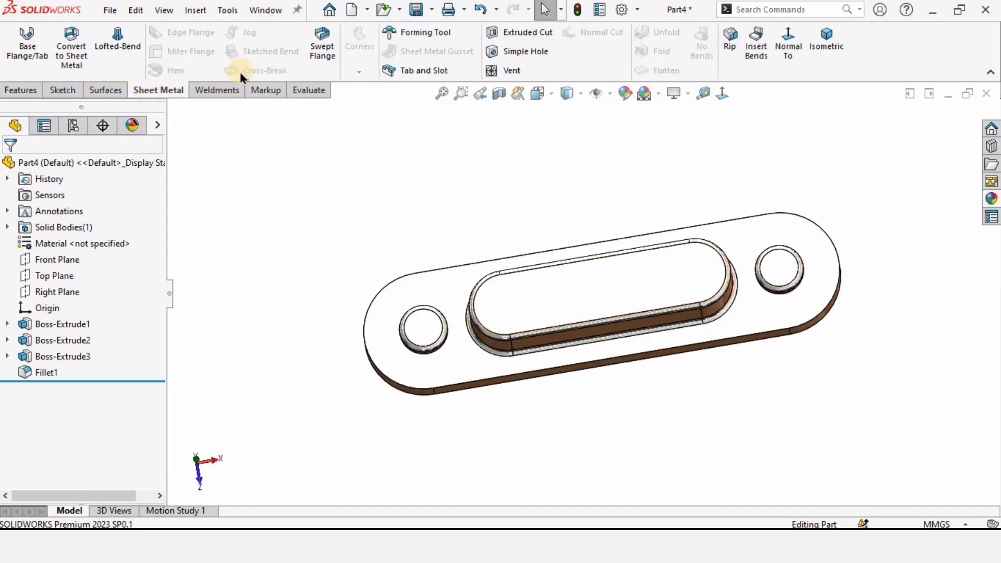
{"action": "left_click", "coordinate": [423, 35]}
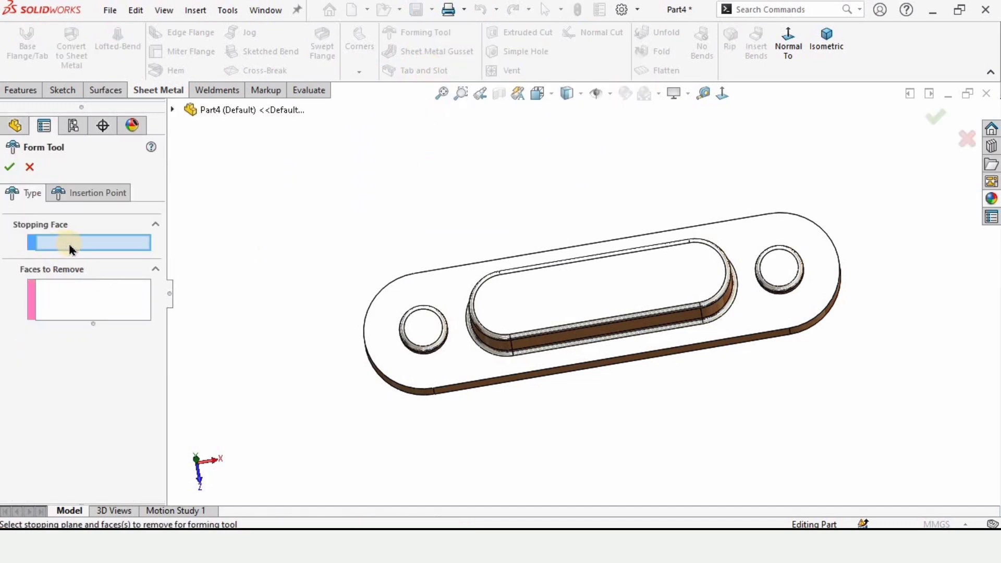
{"action": "left_click", "coordinate": [432, 367]}
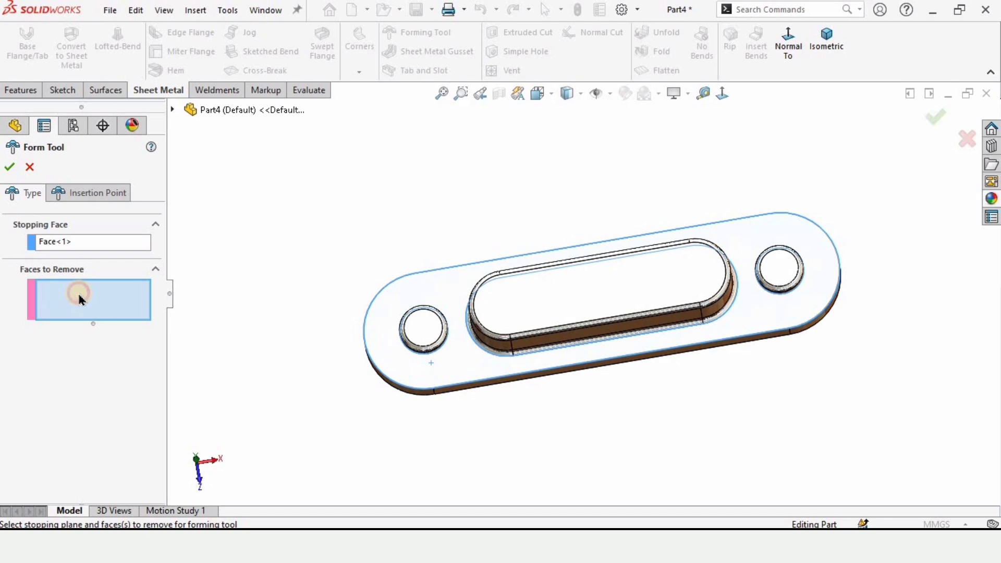
{"action": "left_click", "coordinate": [418, 321]}
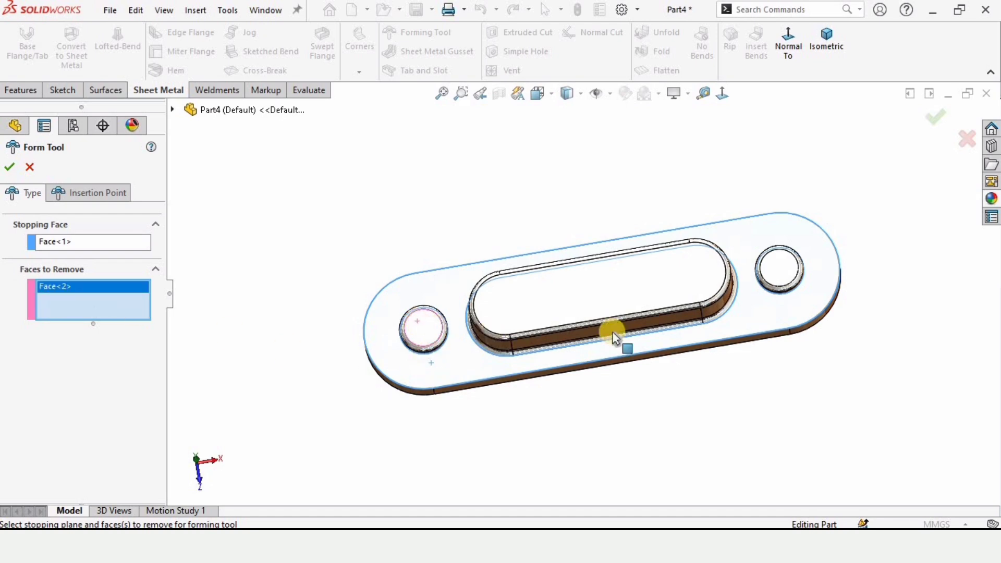
{"action": "left_click", "coordinate": [783, 275]}
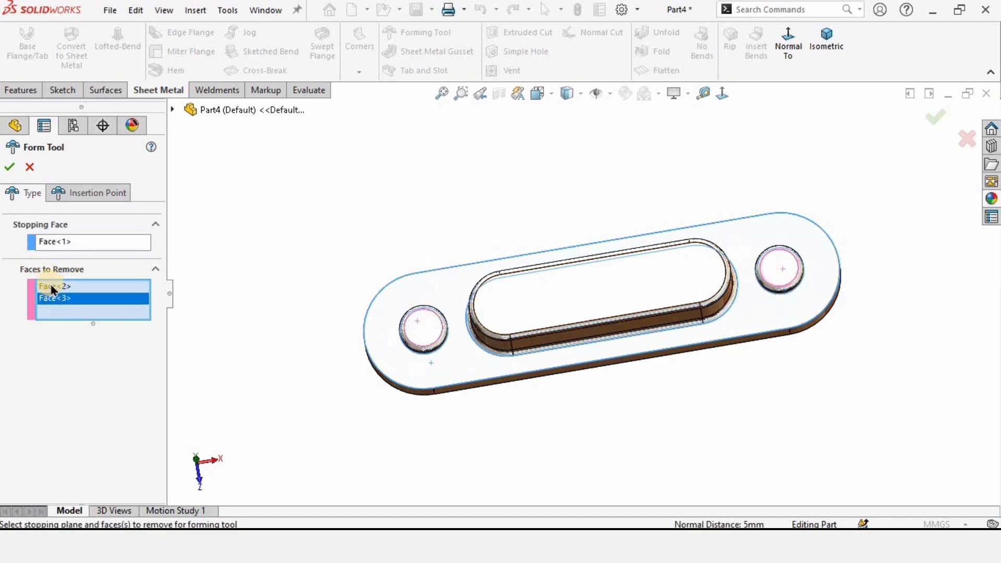
{"action": "left_click", "coordinate": [10, 170]}
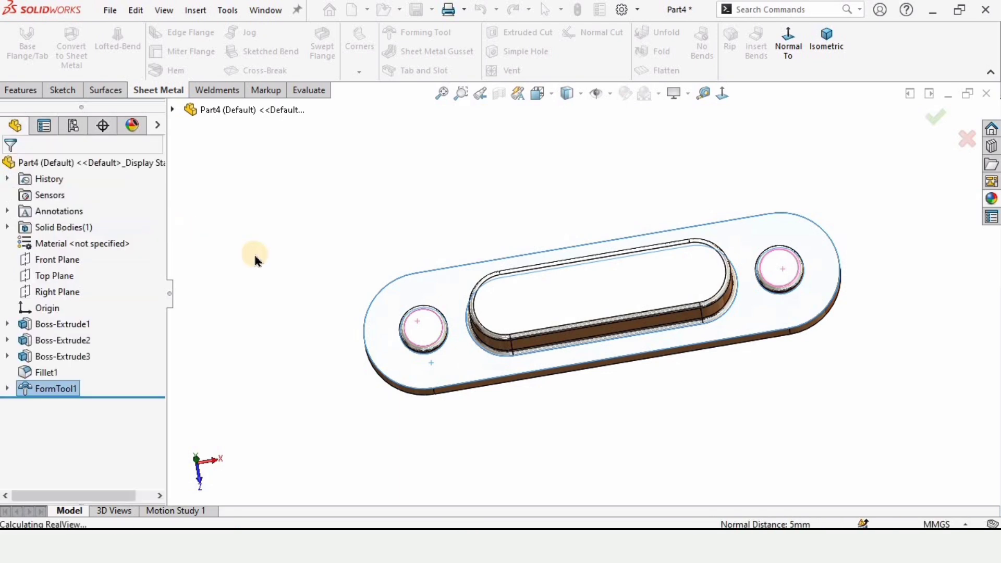
- Save the part as a Form Tool (*.sldftp) file named Form_Tool_Emboss in the design library's forming tools folder
{"action": "middle_click_drag", "start_coordinate": [519, 308], "coordinate": [196, 130]}
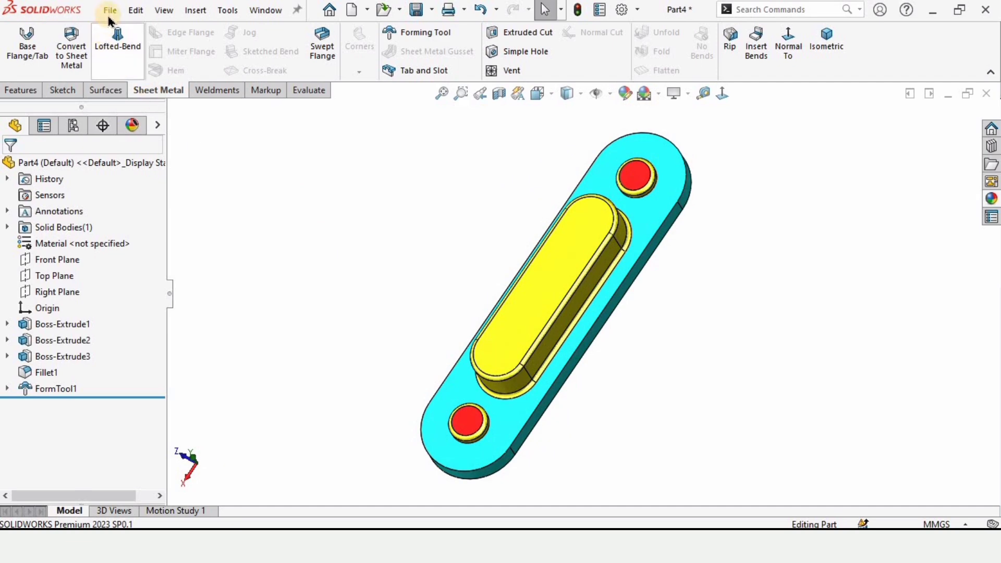
{"action": "left_click", "coordinate": [137, 190]}
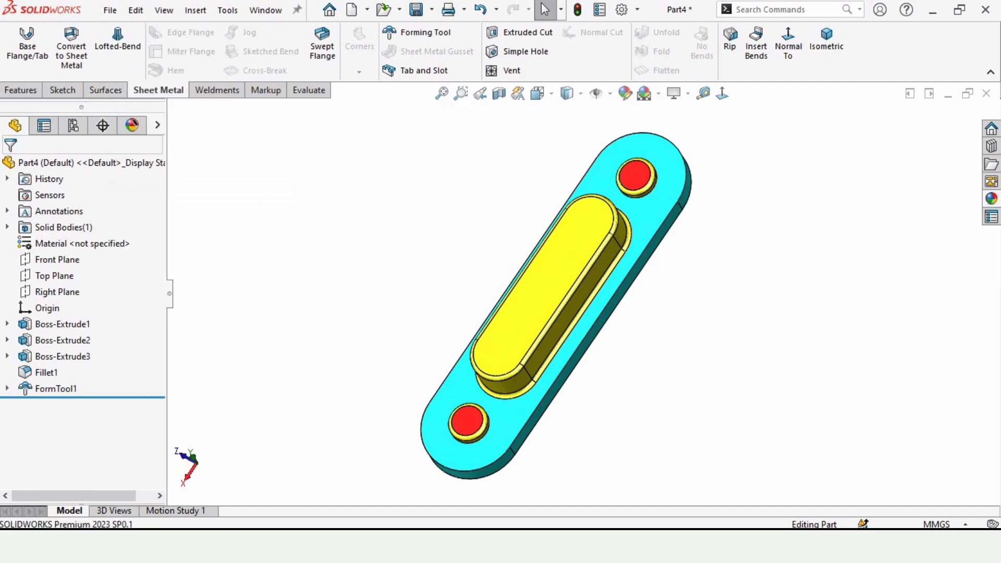
{"action": "left_click", "coordinate": [443, 334]}
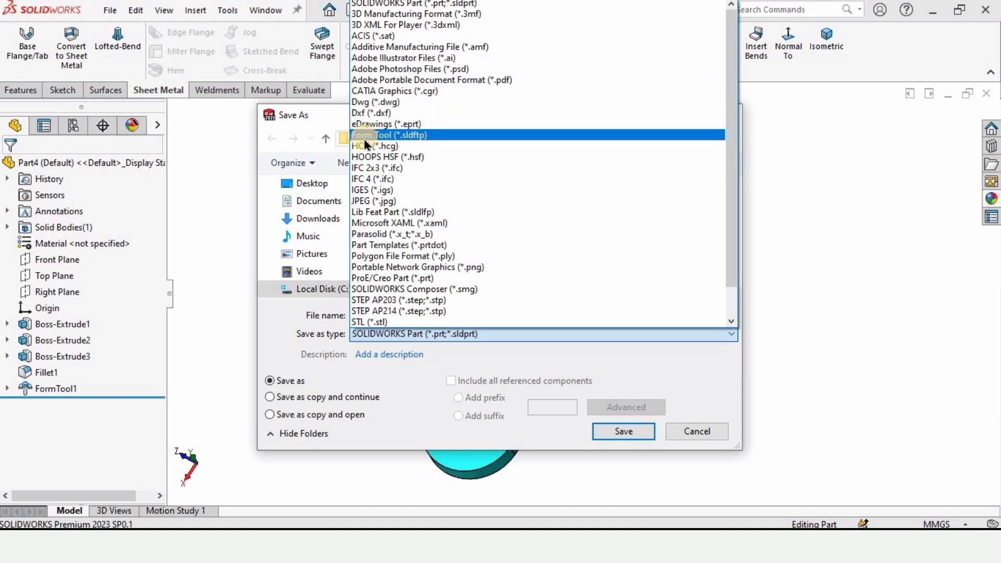
{"action": "left_click", "coordinate": [390, 135]}
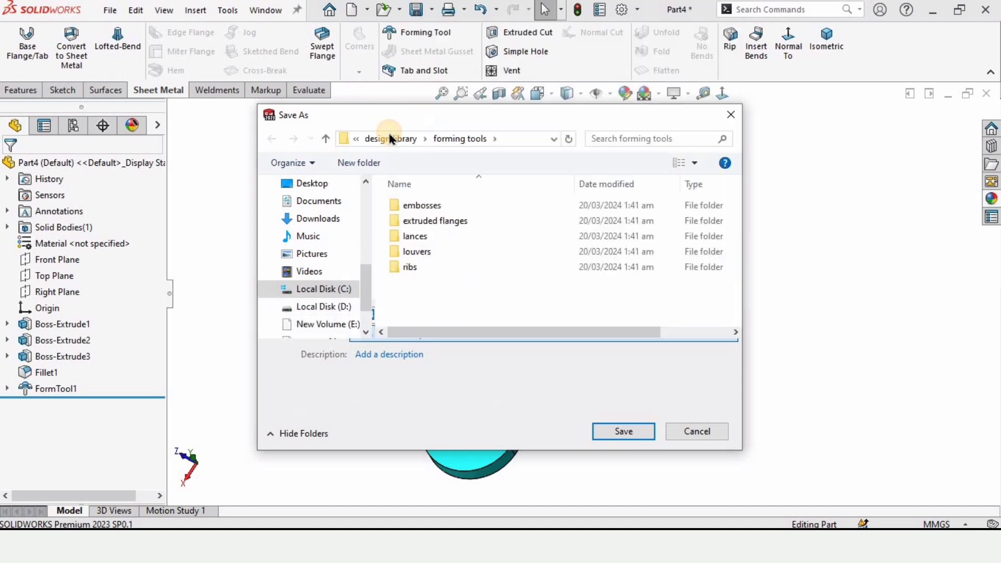
{"action": "left_click", "coordinate": [392, 138]}
{"action": "double_click", "coordinate": [448, 255]}
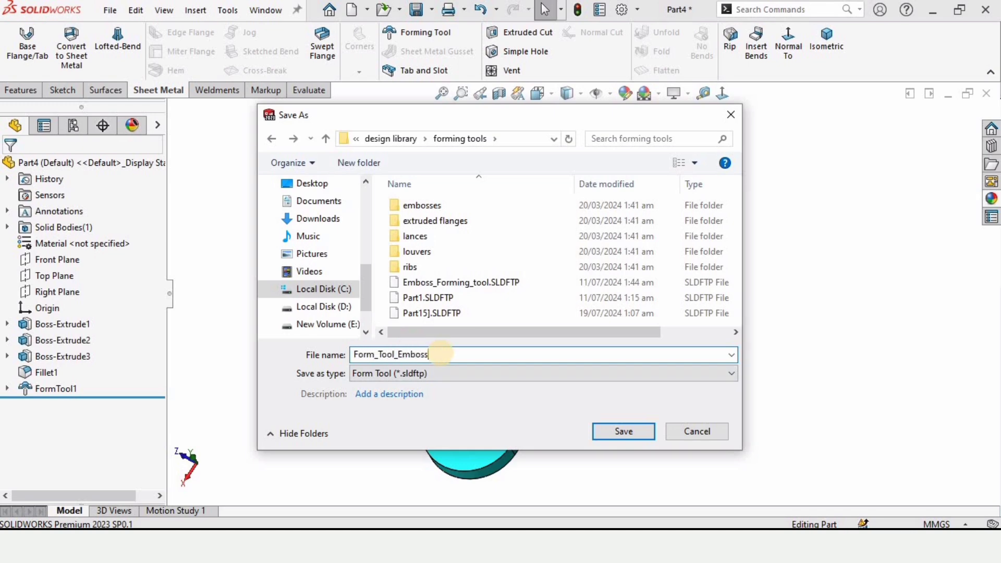
{"action": "key", "text": "Return"}
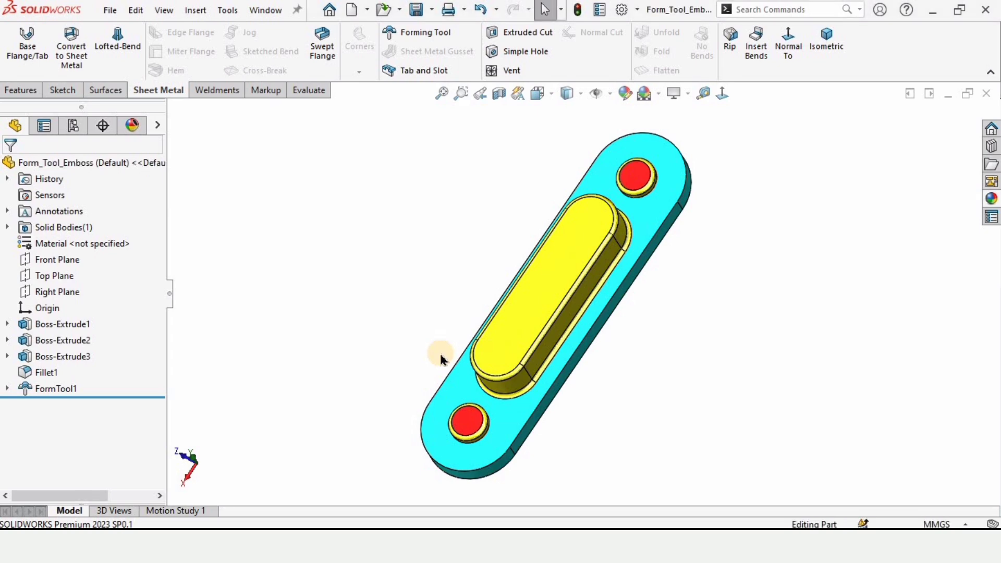
- Create a new part document and switch its scene to a plain white background
{"action": "left_click", "coordinate": [107, 10]}
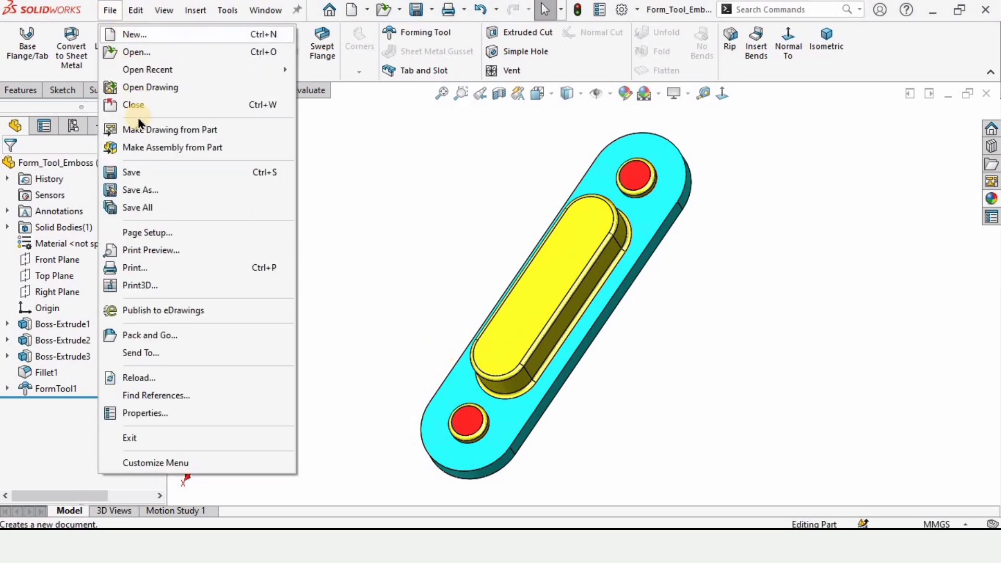
{"action": "left_click", "coordinate": [134, 33]}
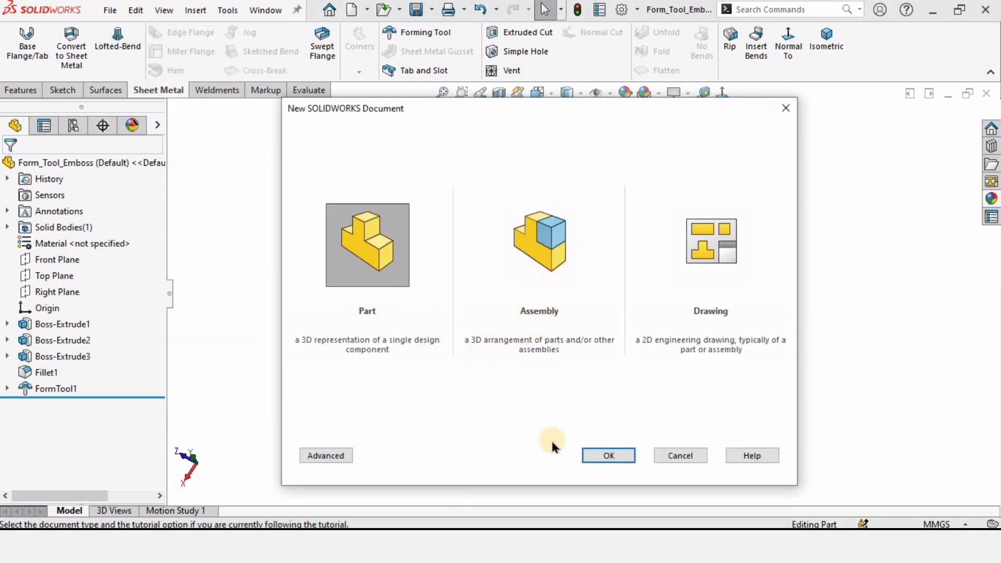
{"action": "left_click", "coordinate": [600, 456]}
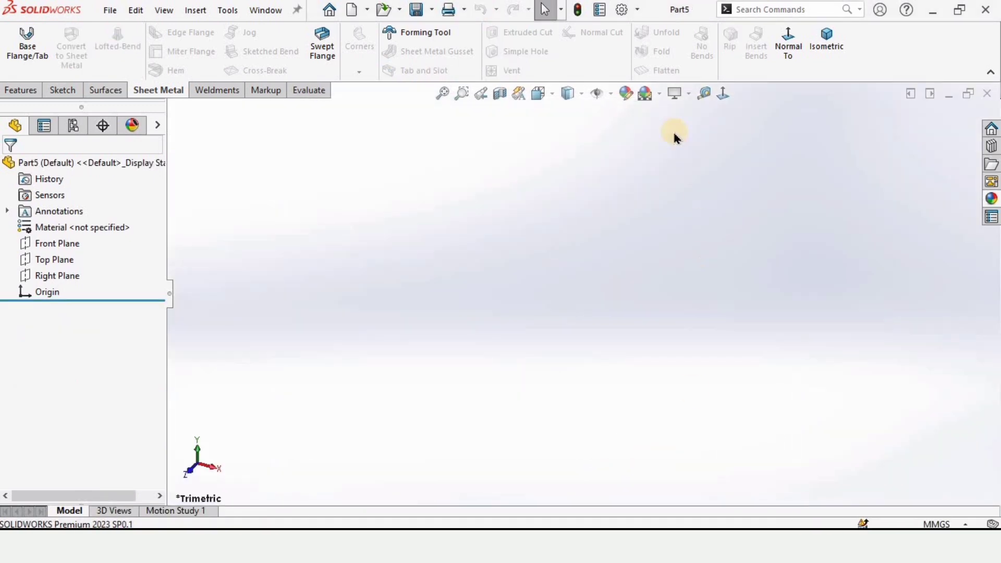
{"action": "left_click", "coordinate": [659, 99]}
{"action": "left_click", "coordinate": [668, 130]}
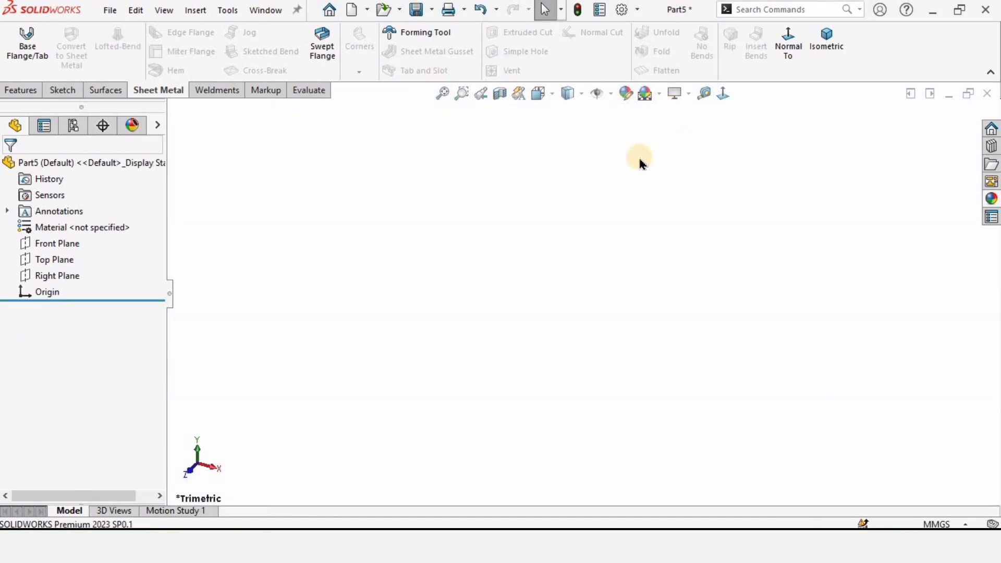
- Sketch a horizontal centerpoint straight slot on the Top Plane, centered on the origin, about 210 mm between centers and about 39 mm wide
{"action": "left_click", "coordinate": [52, 260]}
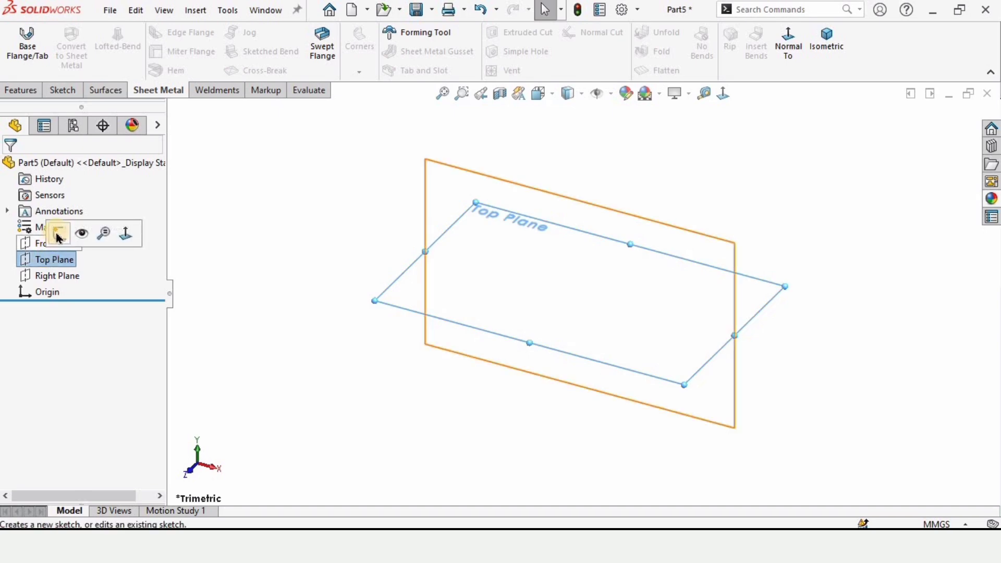
{"action": "left_click", "coordinate": [57, 232]}
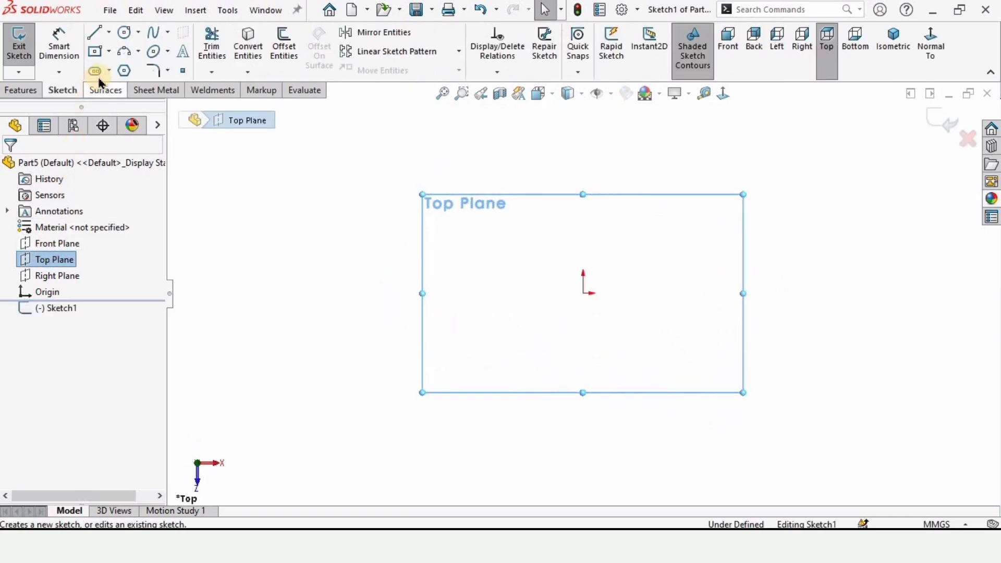
{"action": "left_click", "coordinate": [110, 73]}
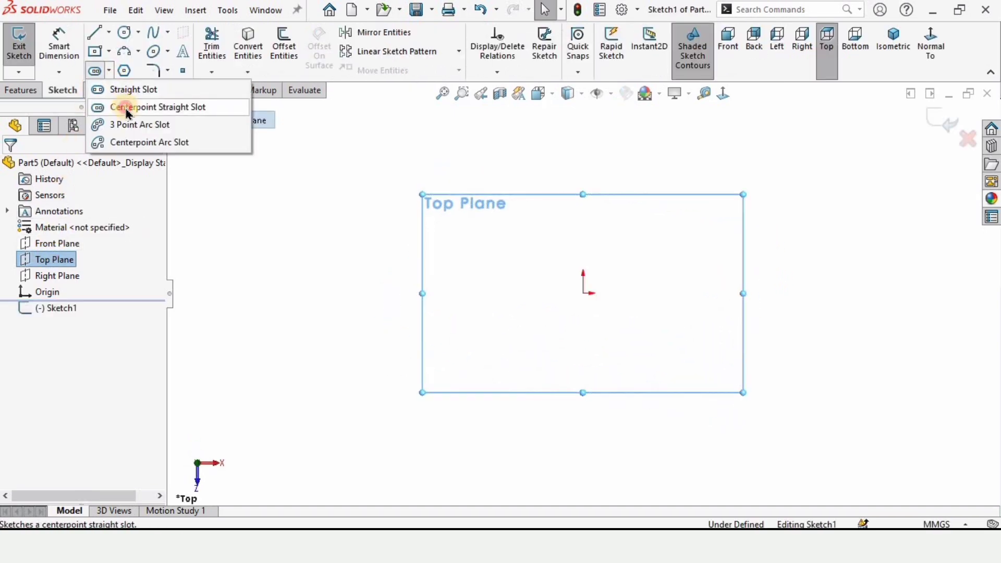
{"action": "left_click", "coordinate": [124, 105]}
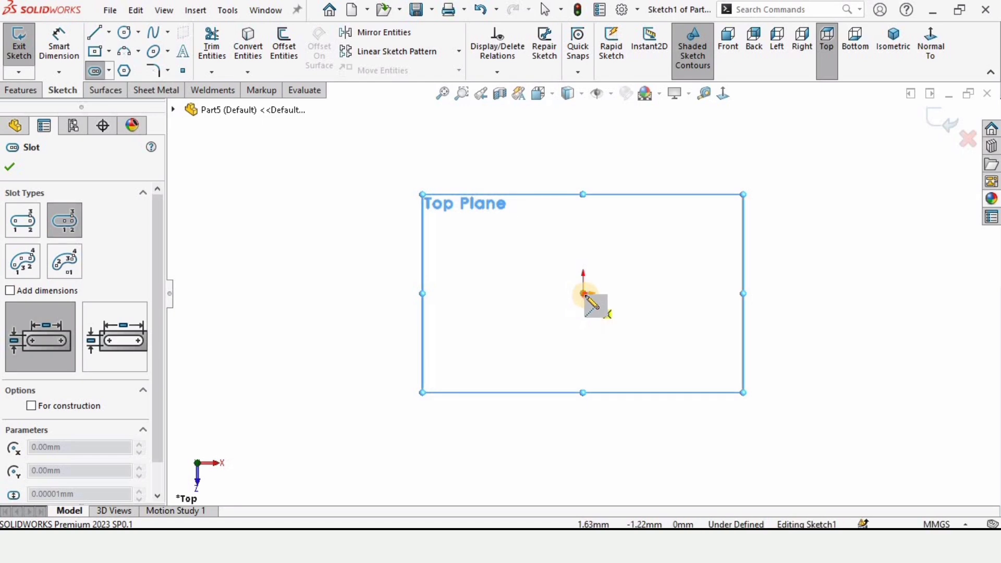
{"action": "left_click", "coordinate": [583, 292]}
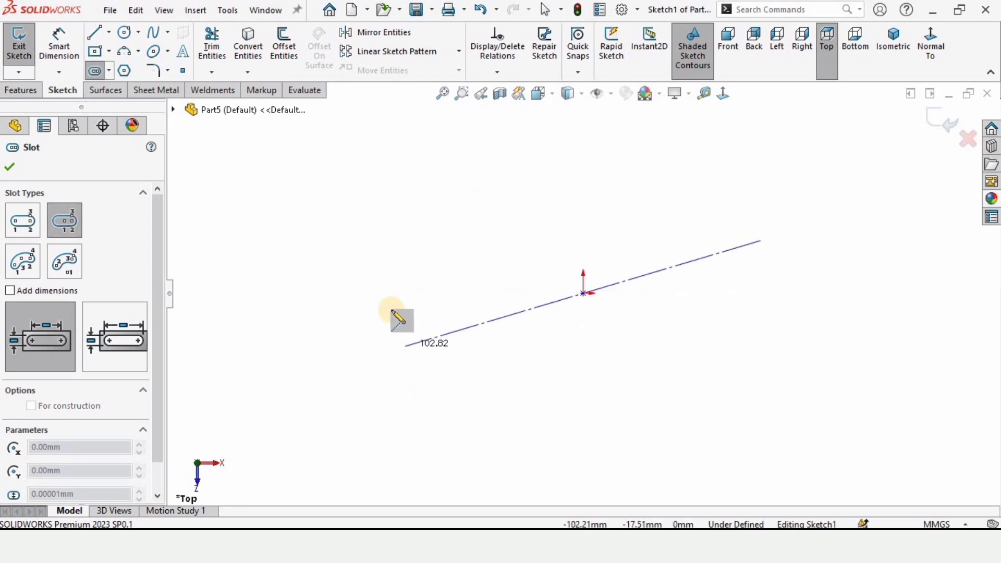
{"action": "left_click", "coordinate": [394, 293]}
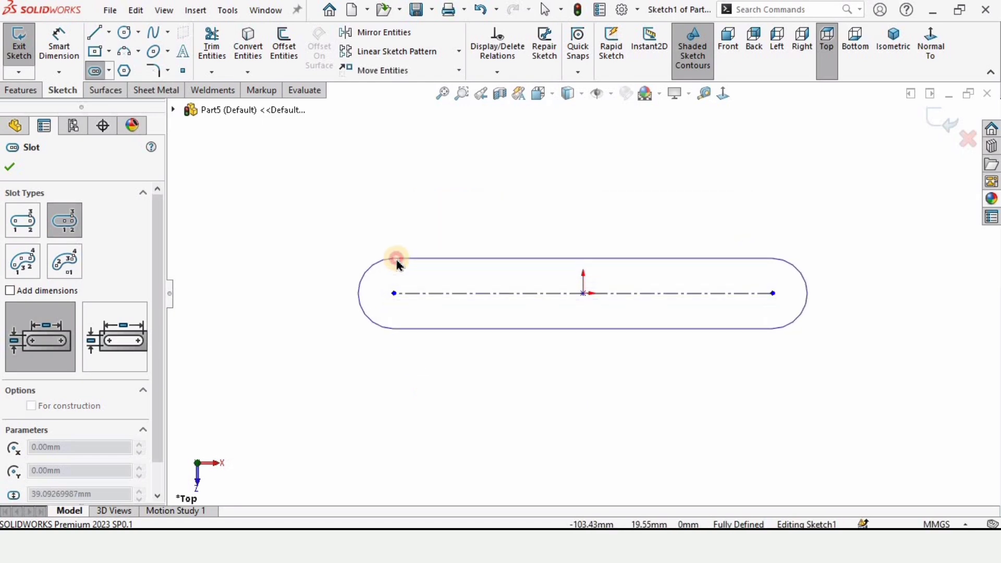
{"action": "left_click", "coordinate": [397, 259]}
- Dimension the center-to-center length of the slot and set it to 152 mm
{"action": "left_click", "coordinate": [59, 42]}
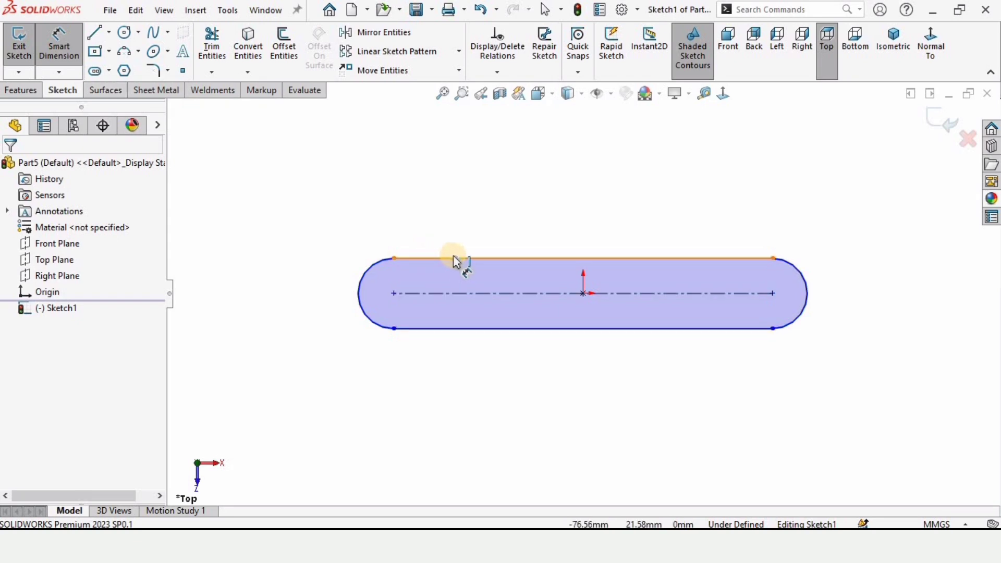
{"action": "left_click", "coordinate": [458, 241]}
{"action": "left_click", "coordinate": [462, 224]}
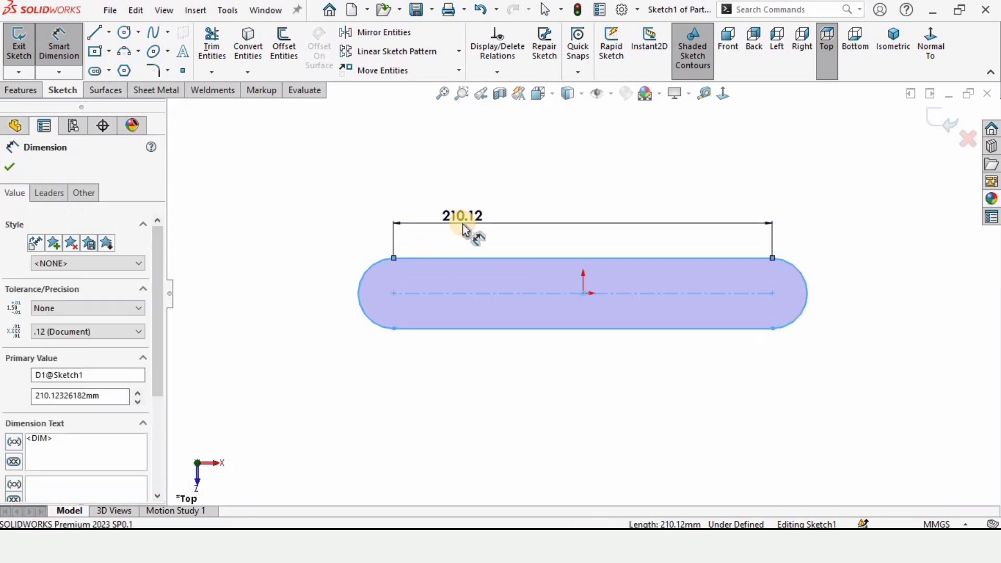
{"action": "type", "text": "152"}
{"action": "key", "text": "Return"}
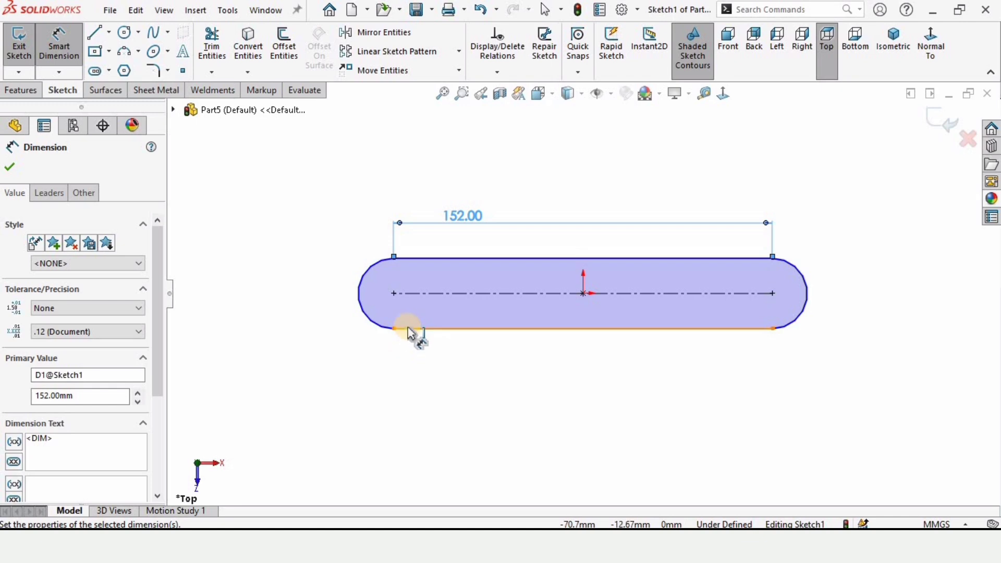
- Dimension the slot's width between its two straight edges and set it to 52 mm
{"action": "left_click", "coordinate": [408, 328]}
{"action": "left_click", "coordinate": [417, 258]}
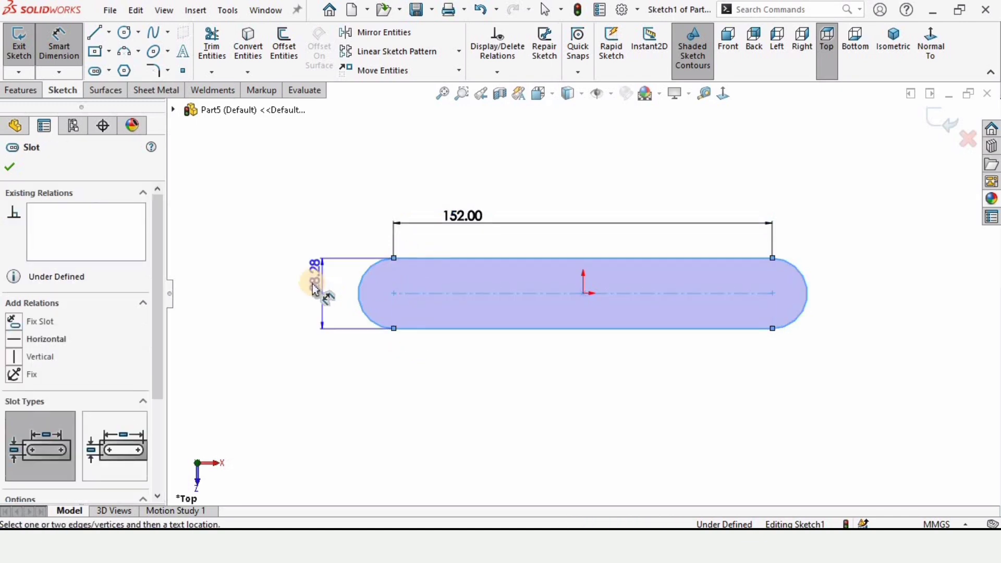
{"action": "left_click", "coordinate": [312, 286]}
{"action": "type", "text": "52"}
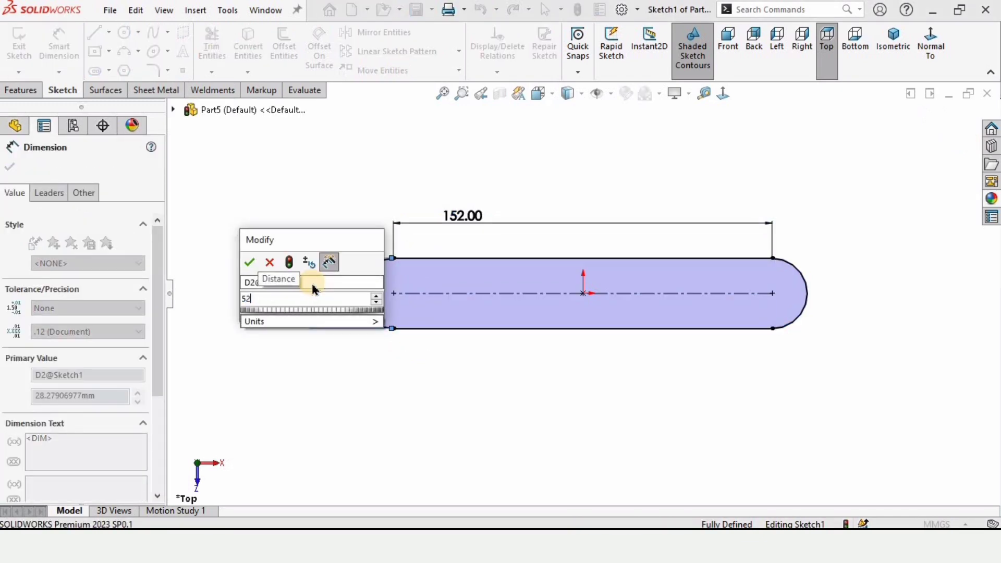
{"action": "key", "text": "Return"}
{"action": "key", "text": "Escape"}
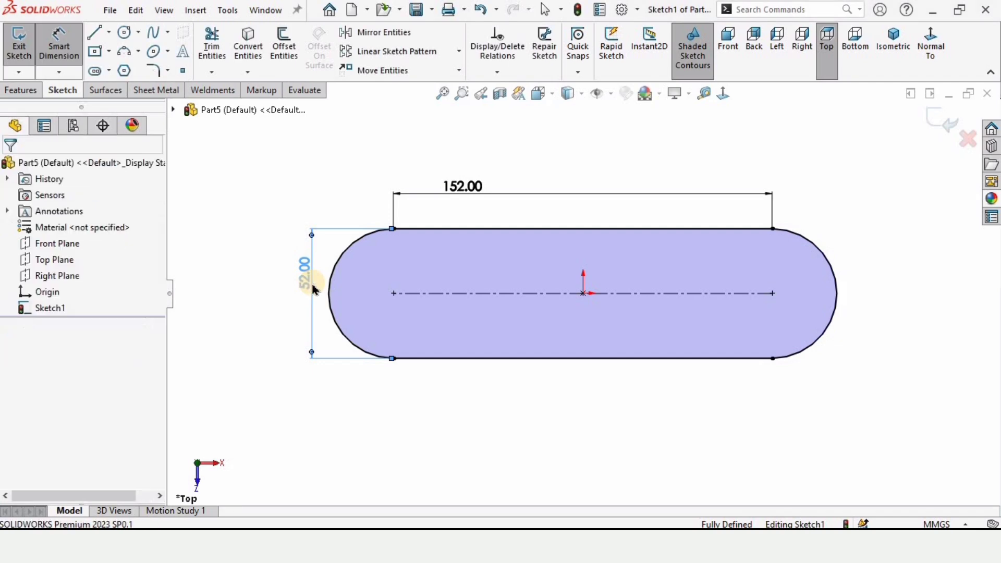
{"action": "right_click", "coordinate": [61, 94]}
{"action": "mouse_move", "coordinate": [202, 136]}
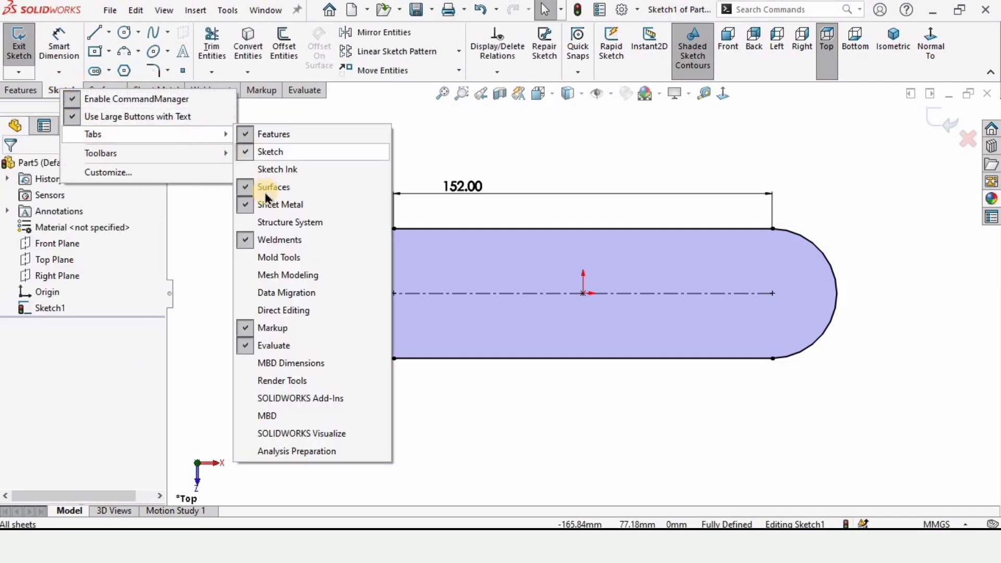
{"action": "left_click", "coordinate": [309, 116]}
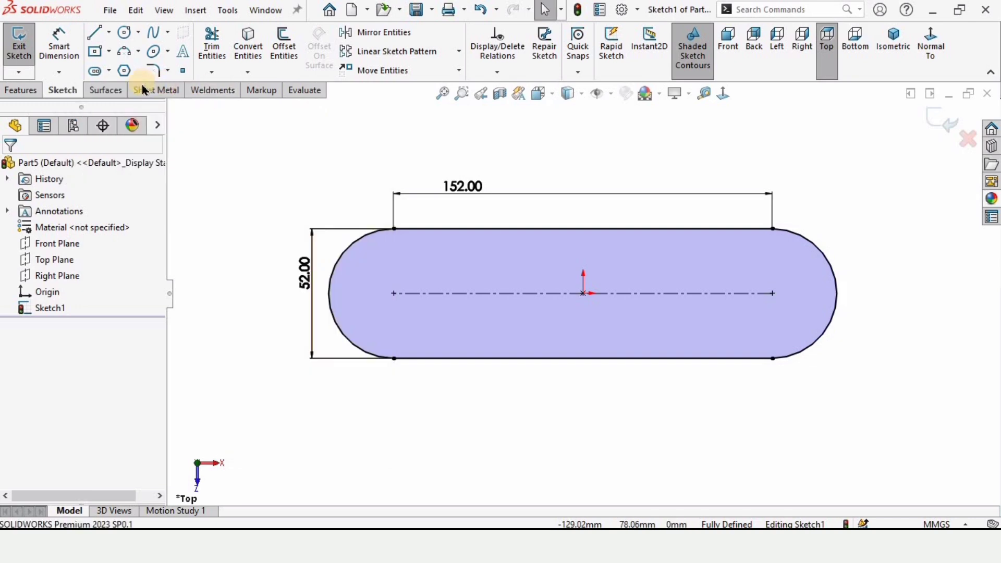
- Create a sheet metal base flange from the slot sketch with a thickness of 0.5 mm
{"action": "left_click", "coordinate": [158, 91]}
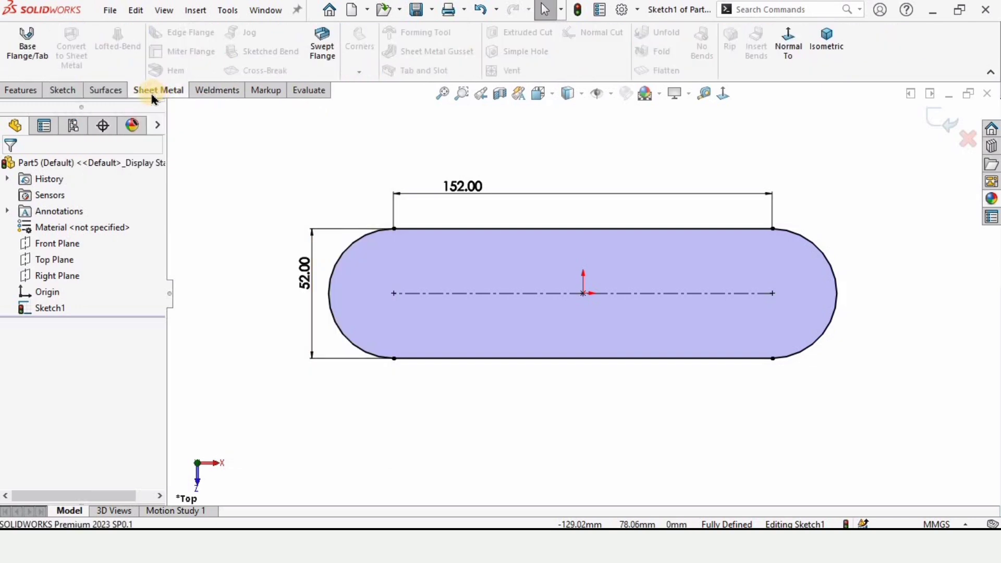
{"action": "left_click", "coordinate": [26, 51]}
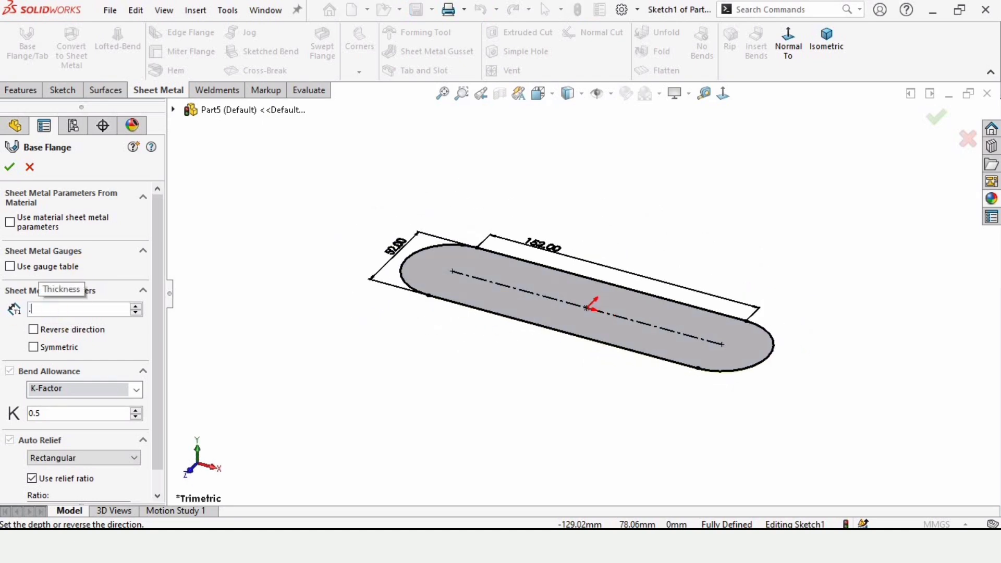
{"action": "type", "text": ".5"}
{"action": "key", "text": "Return"}
{"action": "left_click", "coordinate": [10, 168]}
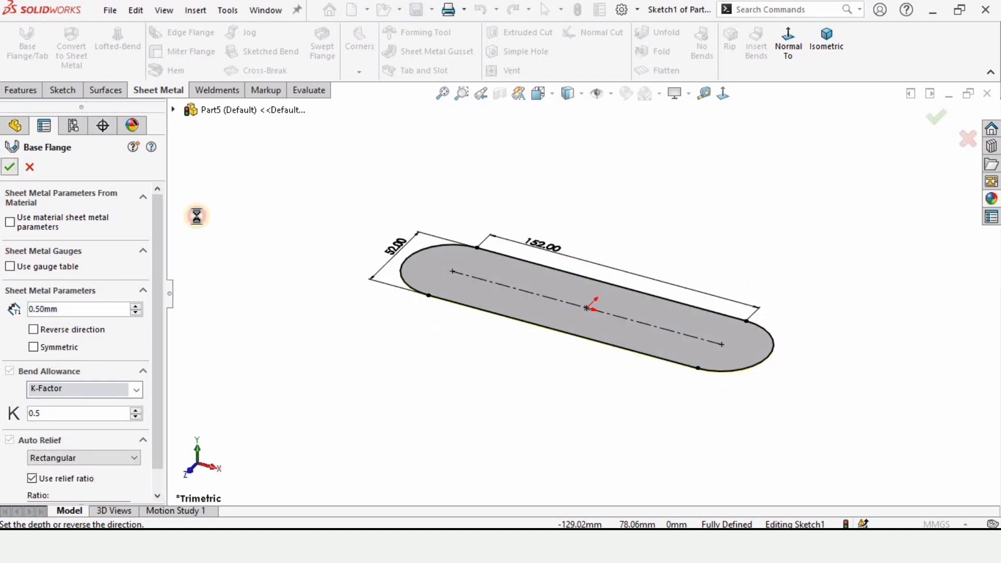
{"action": "left_click", "coordinate": [252, 238]}
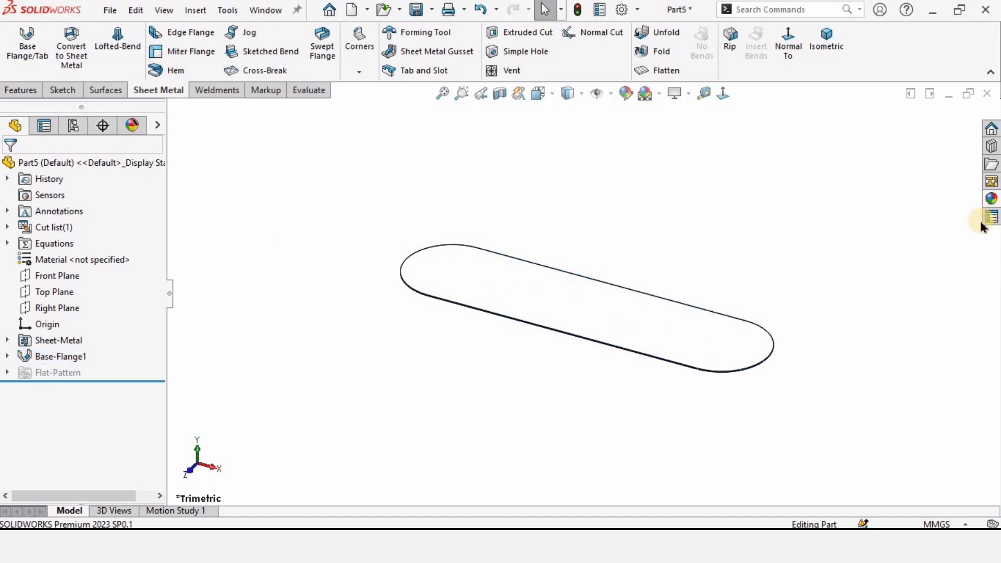
{"action": "left_click", "coordinate": [990, 199]}
{"action": "left_click_drag", "start_coordinate": [816, 331], "coordinate": [402, 138]}
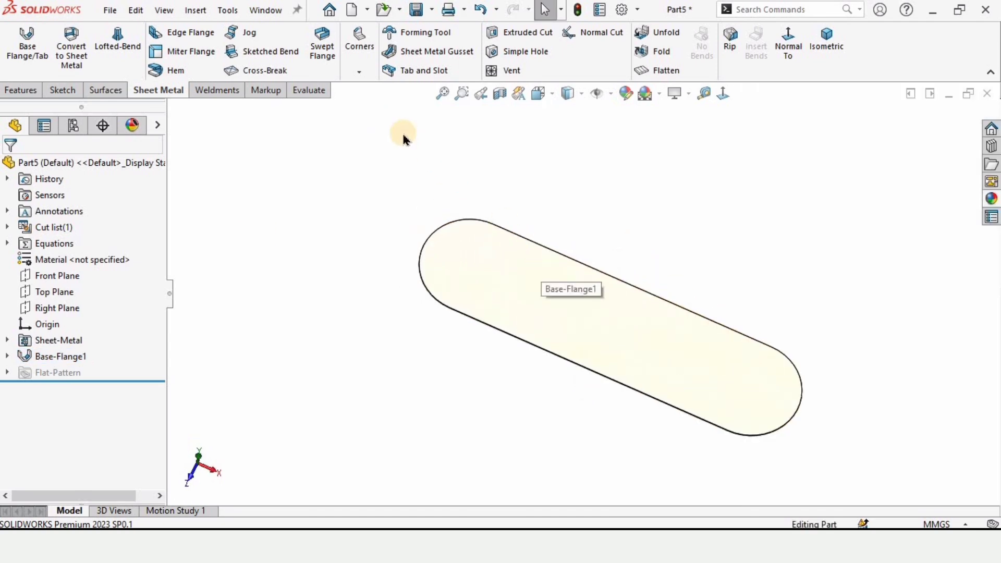
- Check that the SOLIDWORKS Toolbox Library and SOLIDWORKS Toolbox Utilities add-ins are active and enabled at start-up
{"action": "left_click", "coordinate": [639, 10]}
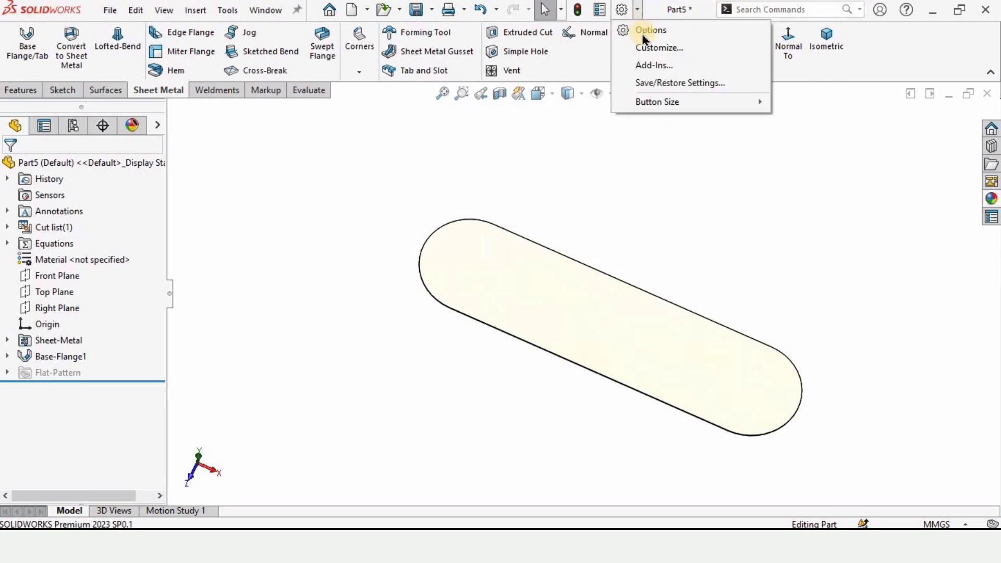
{"action": "left_click", "coordinate": [660, 68]}
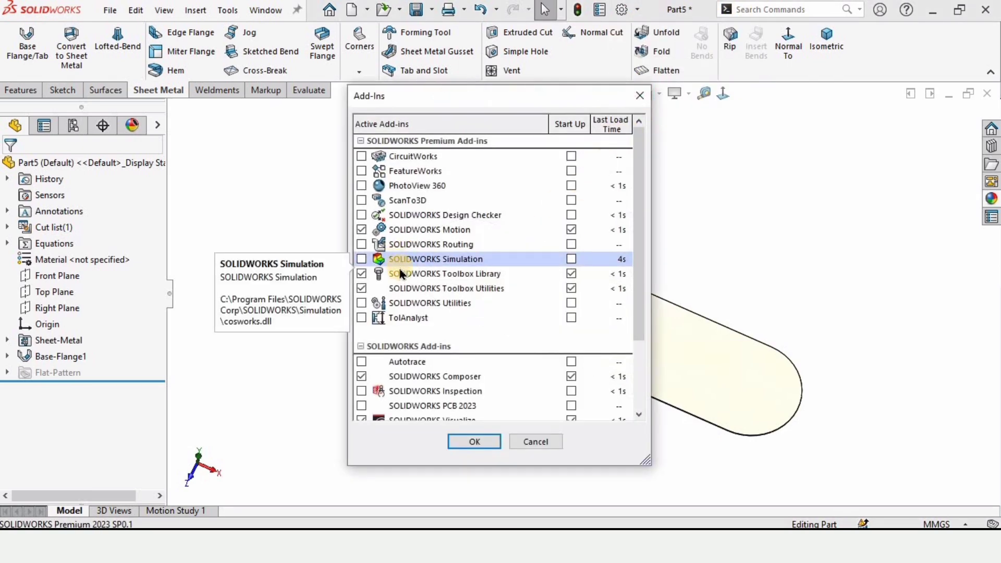
{"action": "left_click", "coordinate": [362, 274]}
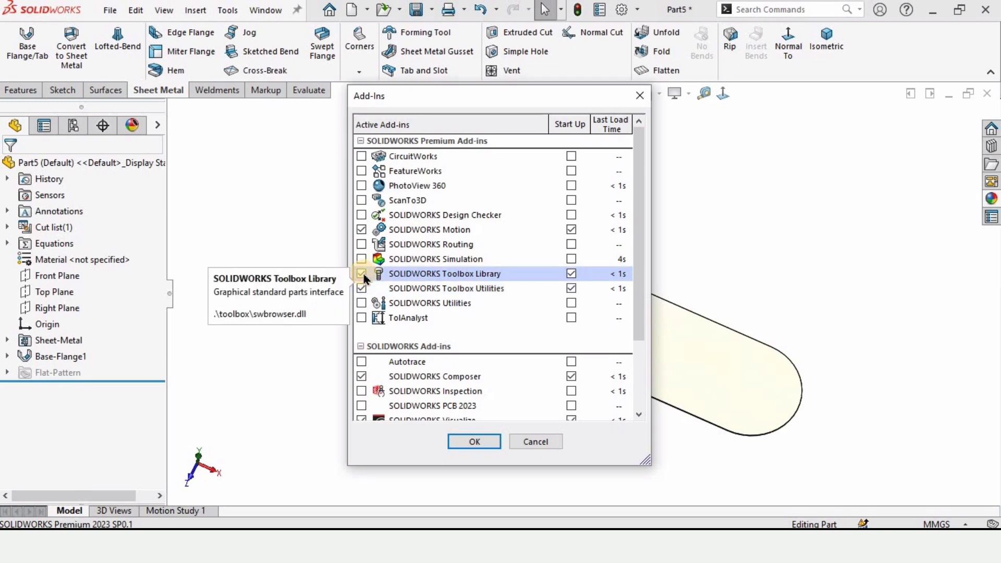
{"action": "left_click", "coordinate": [362, 289]}
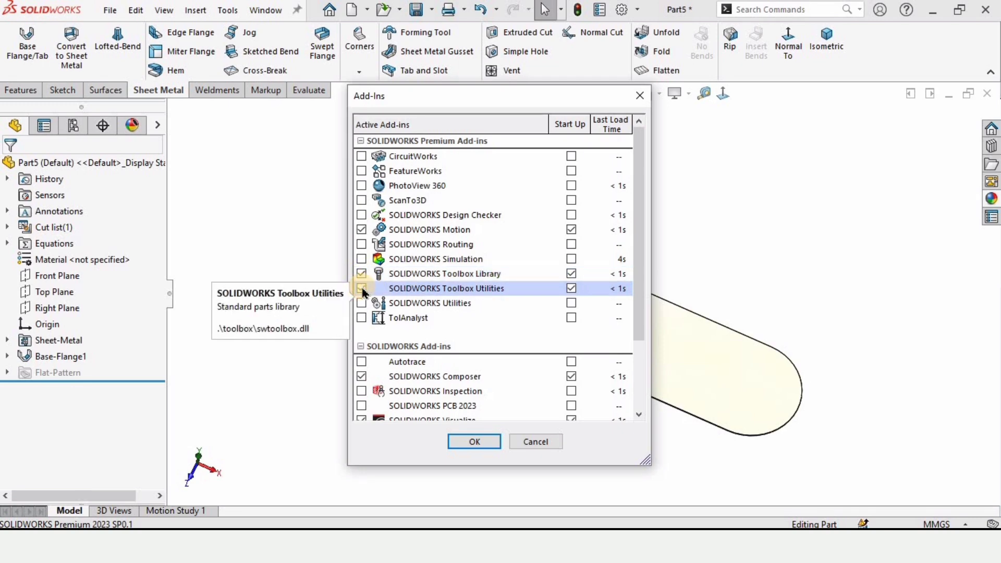
{"action": "left_click", "coordinate": [571, 273]}
{"action": "left_click", "coordinate": [571, 289]}
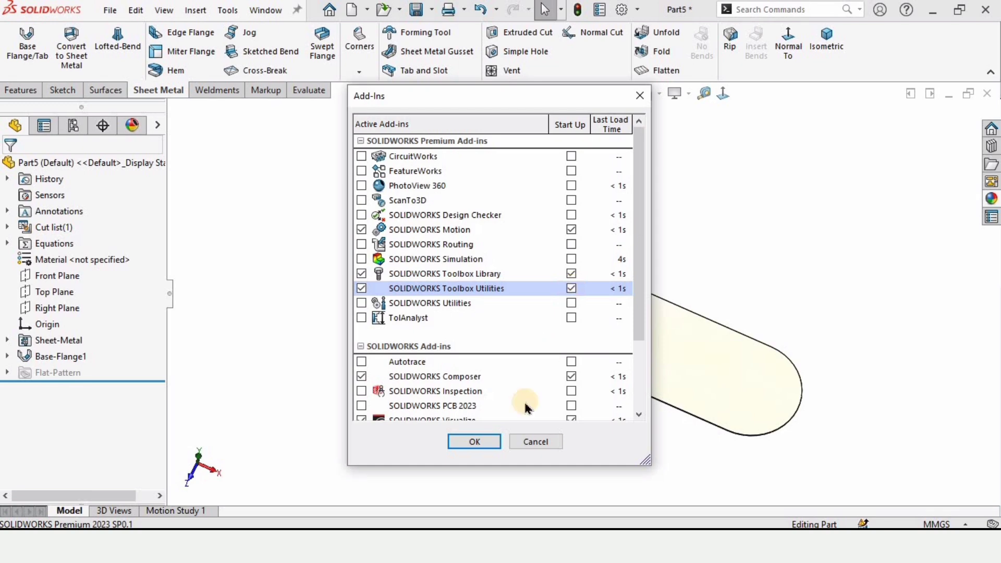
{"action": "left_click", "coordinate": [475, 442]}
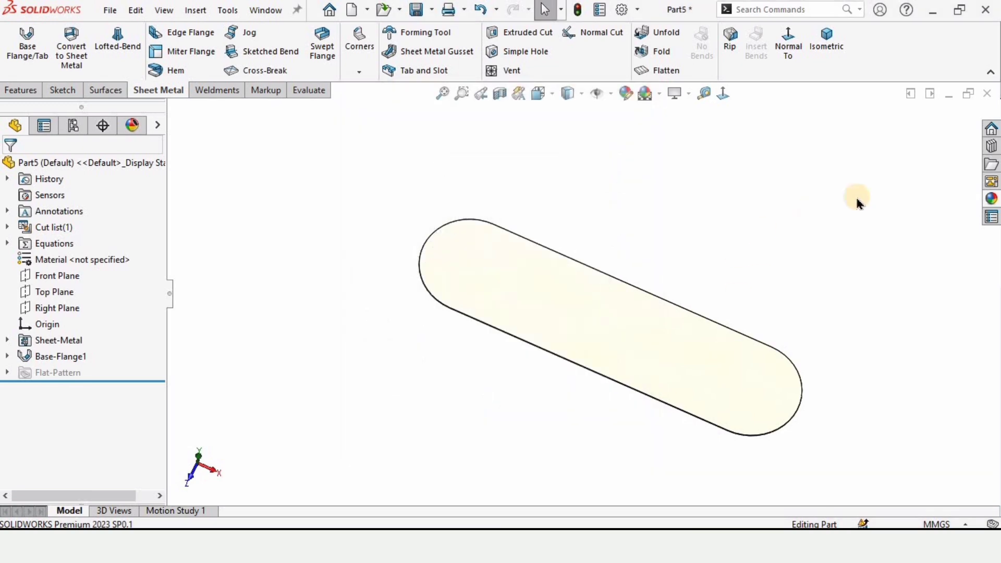
- Place the Form_Tool_Emboss forming tool from the design library's forming tools folder onto the flat face of the base flange
{"action": "left_click", "coordinate": [990, 148]}
{"action": "left_click", "coordinate": [752, 137]}
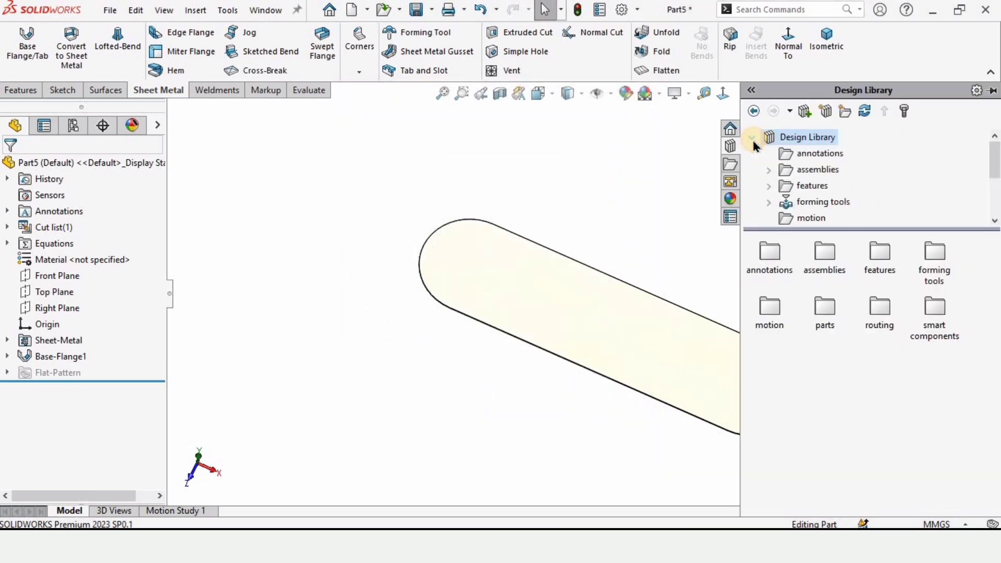
{"action": "left_click", "coordinate": [817, 203]}
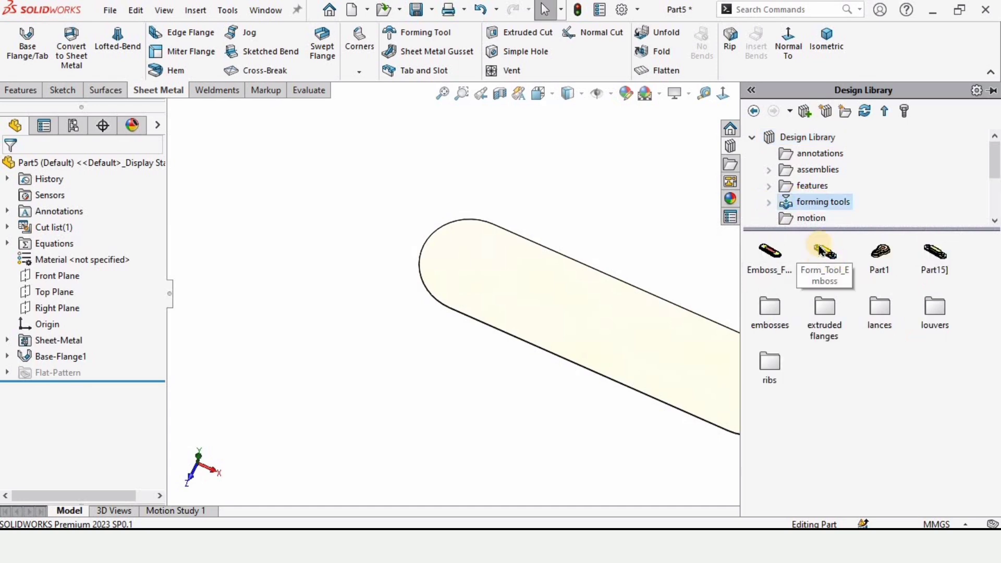
{"action": "left_click_drag", "start_coordinate": [826, 259], "coordinate": [611, 325]}
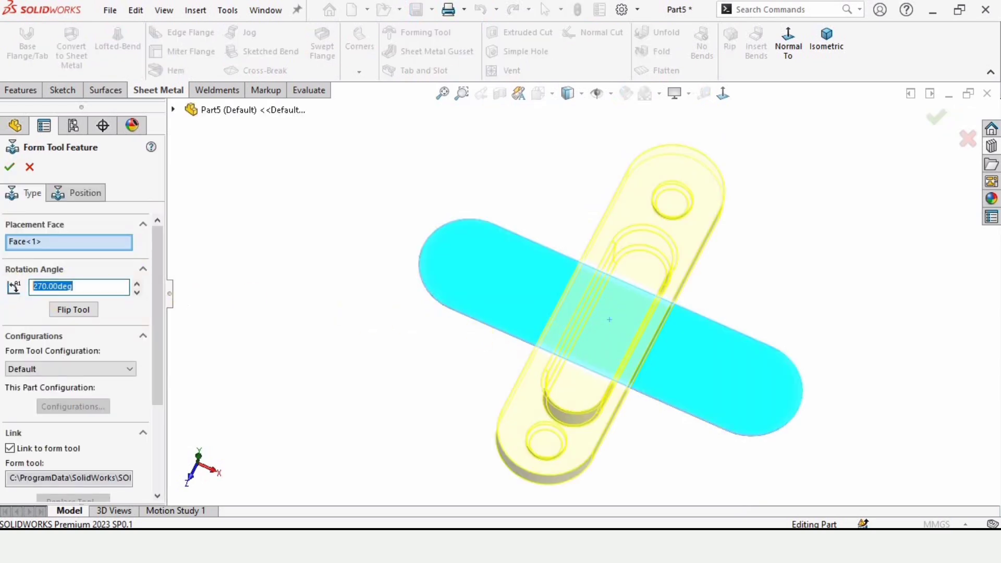
- Set the forming tool's rotation angle to 0 degrees and flip the tool to the other side of the flange
{"action": "key", "text": "Return"}
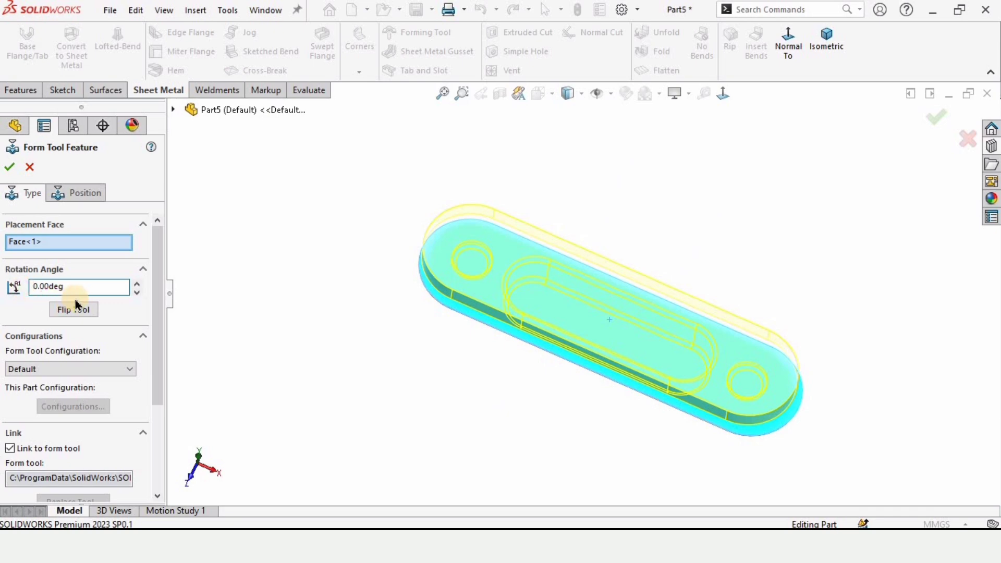
{"action": "middle_click_drag", "start_coordinate": [618, 242], "coordinate": [594, 345]}
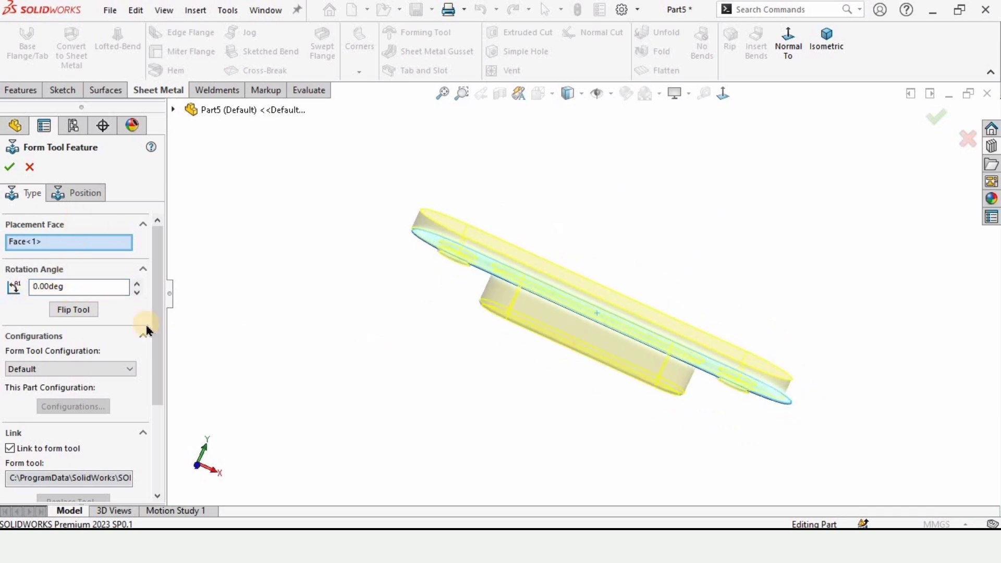
{"action": "left_click", "coordinate": [66, 310]}
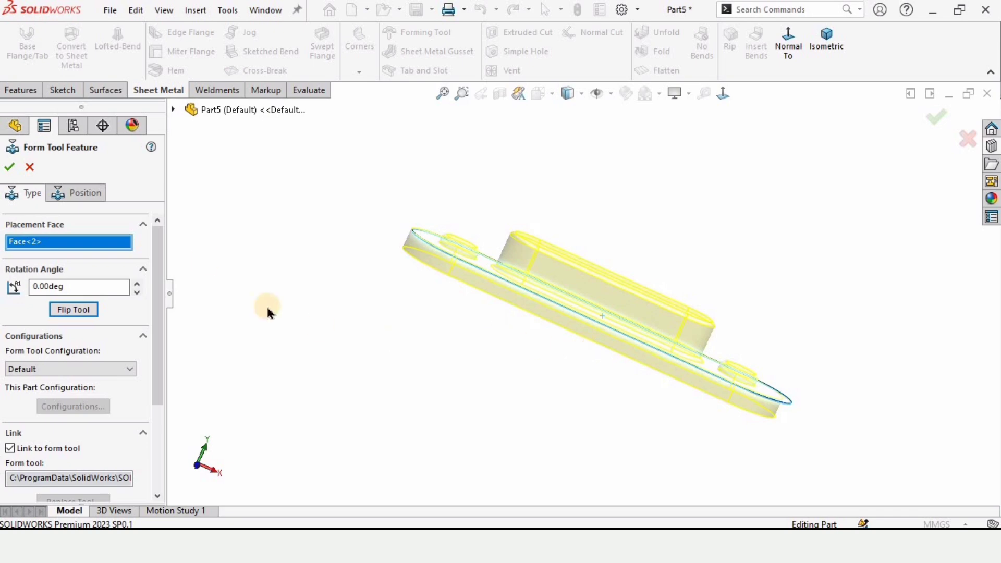
- In the tool's position sketch, draw a vertical centerline between the midpoints of the flange's two long straight edges
{"action": "left_click", "coordinate": [70, 192]}
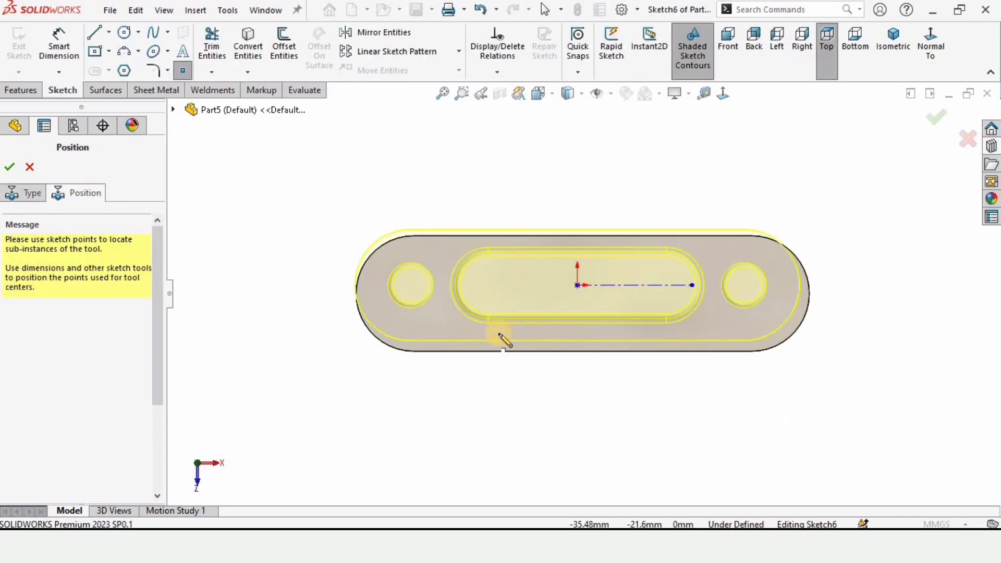
{"action": "scroll", "coordinate": [563, 337], "scroll_direction": "down", "scroll_amount": 1}
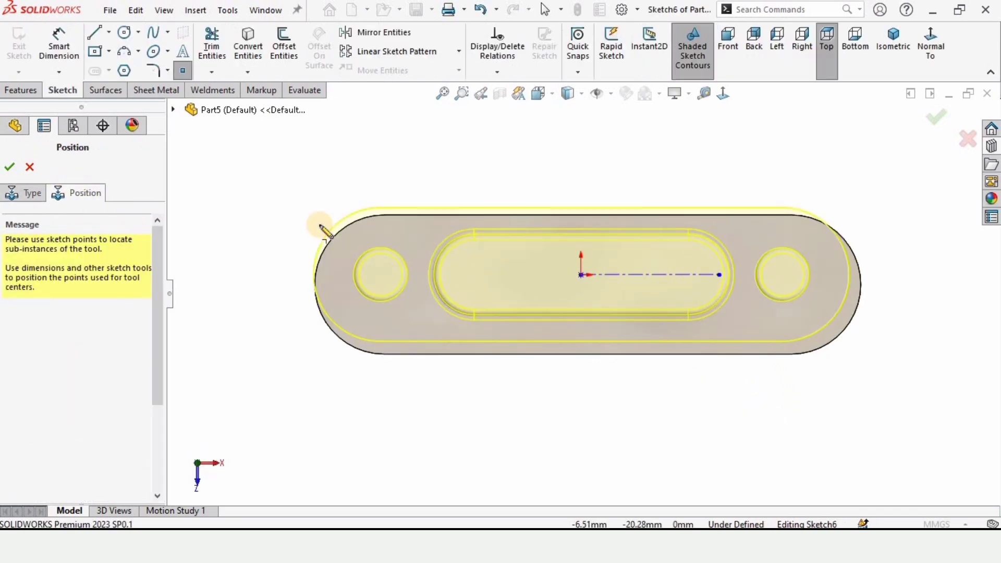
{"action": "left_click", "coordinate": [109, 34]}
{"action": "left_click", "coordinate": [134, 69]}
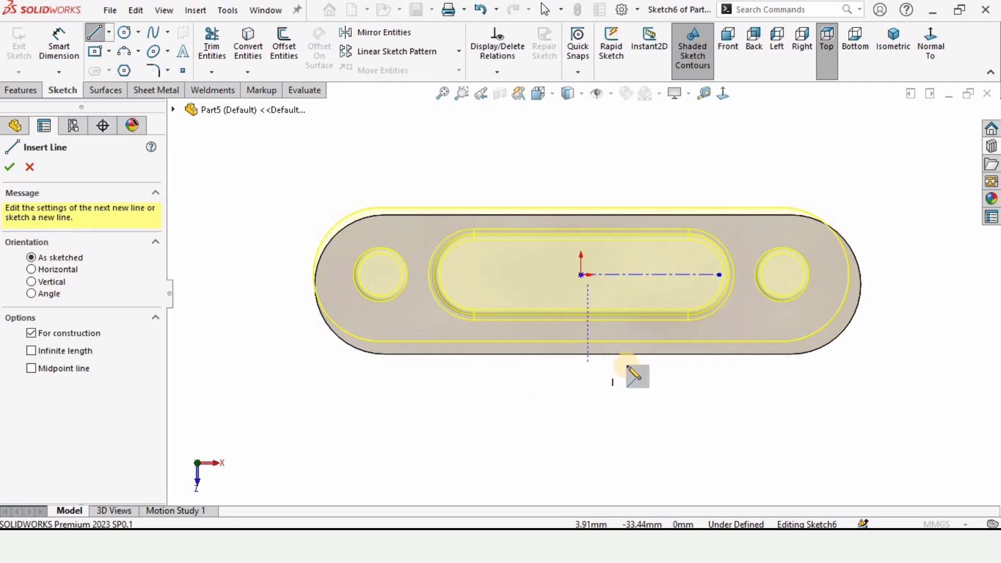
{"action": "left_click", "coordinate": [587, 354]}
{"action": "left_click", "coordinate": [587, 214]}
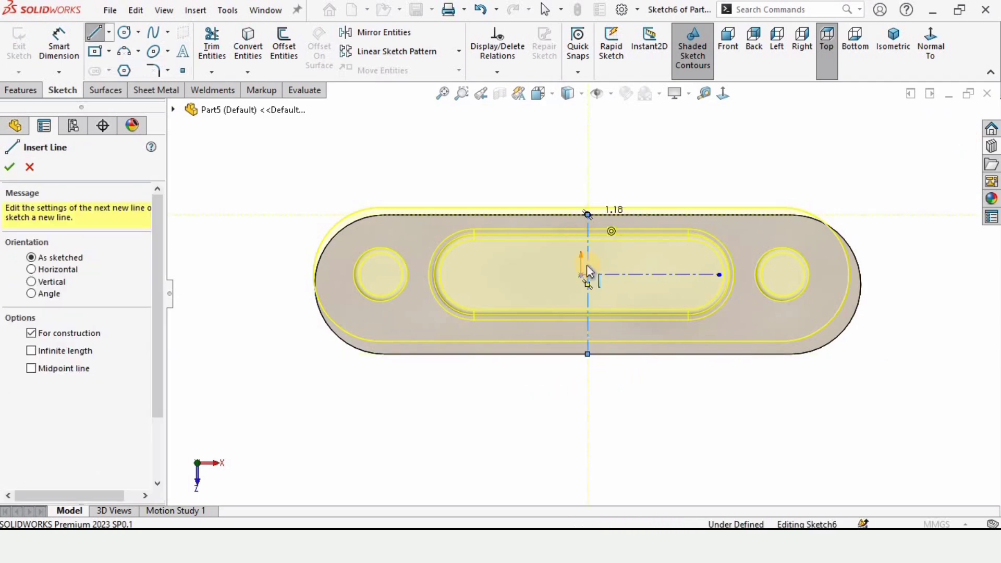
{"action": "key", "text": "Escape"}
- Make the centerline's midpoint coincident with the origin point to centre the forming tool on the flange, and finish the form tool feature
{"action": "scroll", "coordinate": [588, 283], "scroll_direction": "up", "scroll_amount": 4}
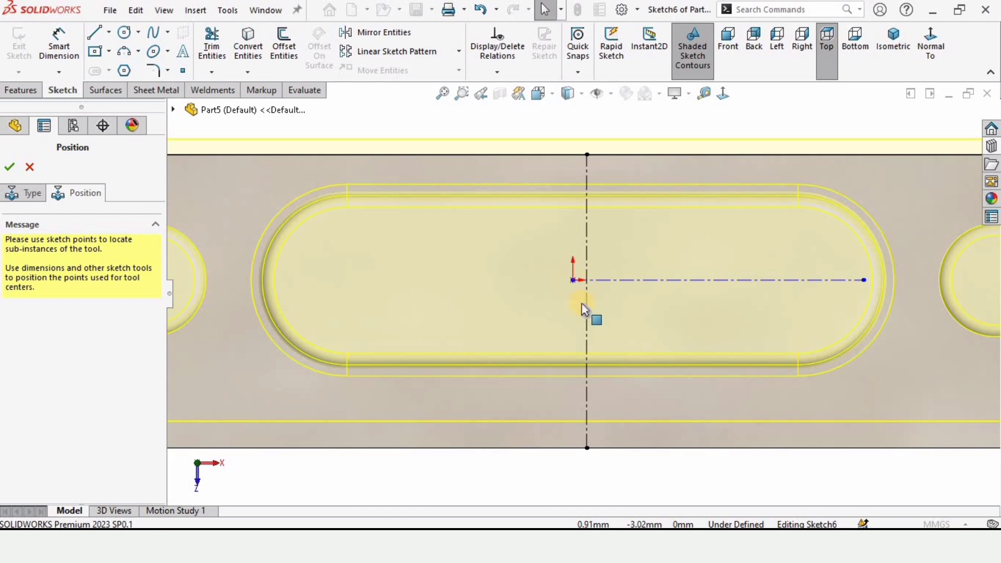
{"action": "left_click", "coordinate": [586, 301]}
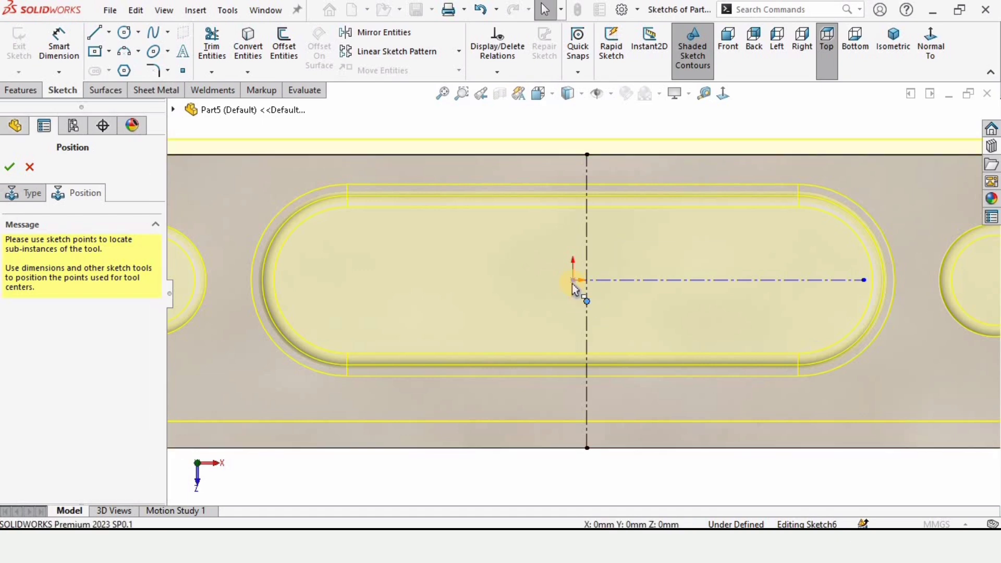
{"action": "left_click", "coordinate": [572, 280], "text": "ctrl"}
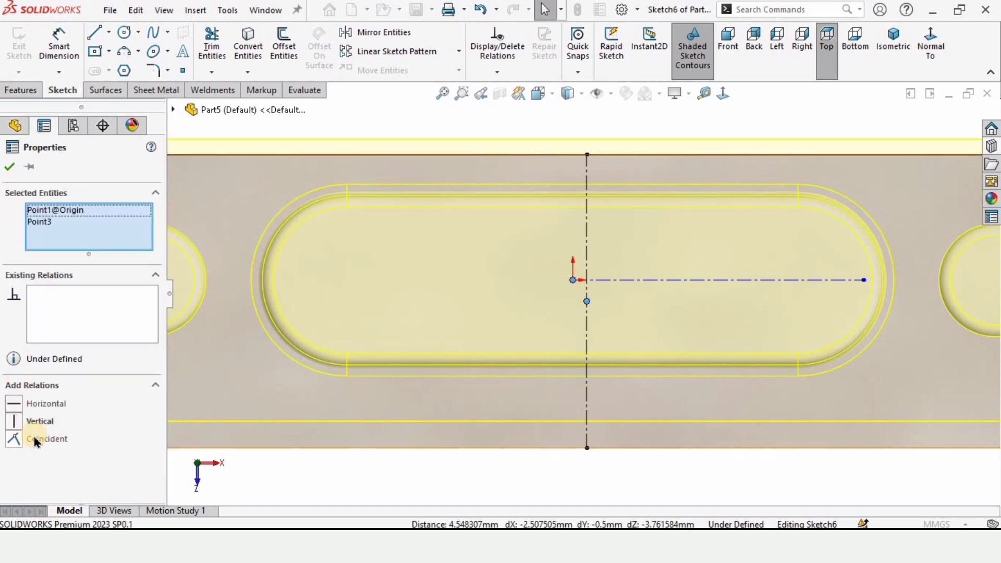
{"action": "left_click", "coordinate": [51, 437]}
{"action": "scroll", "coordinate": [563, 189], "scroll_direction": "up", "scroll_amount": 4}
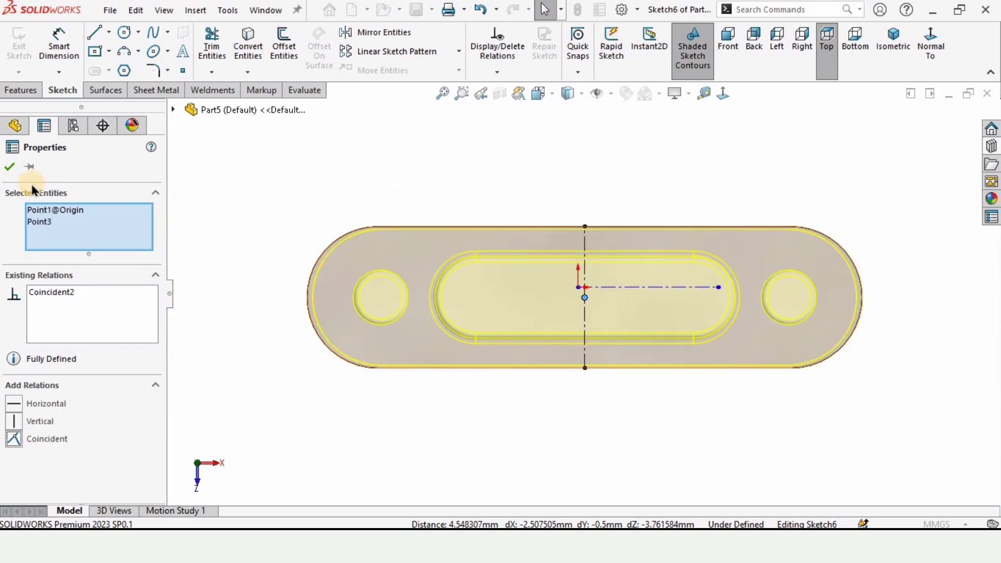
{"action": "left_click", "coordinate": [10, 168]}
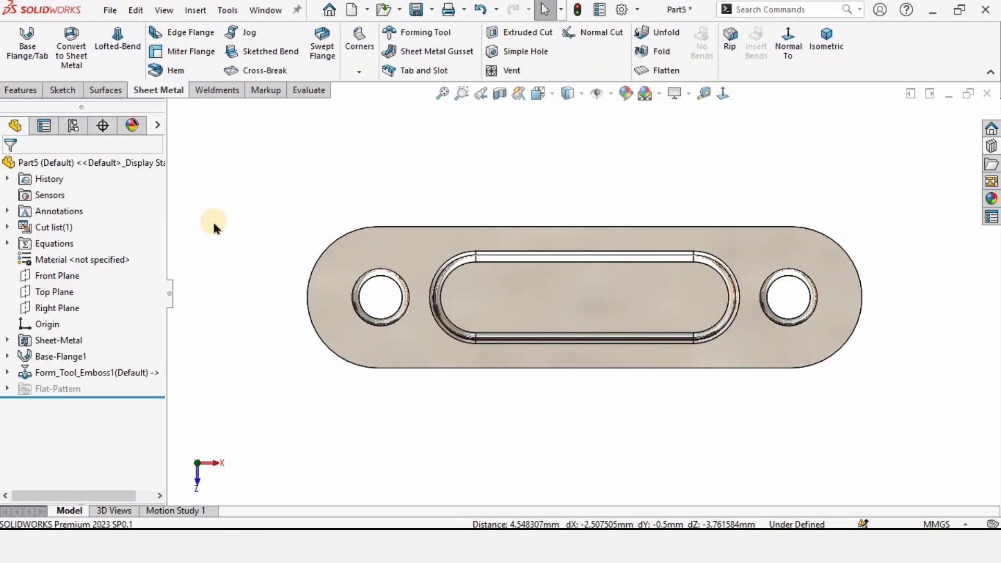
{"action": "scroll", "coordinate": [568, 307], "scroll_direction": "up", "scroll_amount": 3}
{"action": "scroll", "coordinate": [569, 307], "scroll_direction": "down", "scroll_amount": 2}
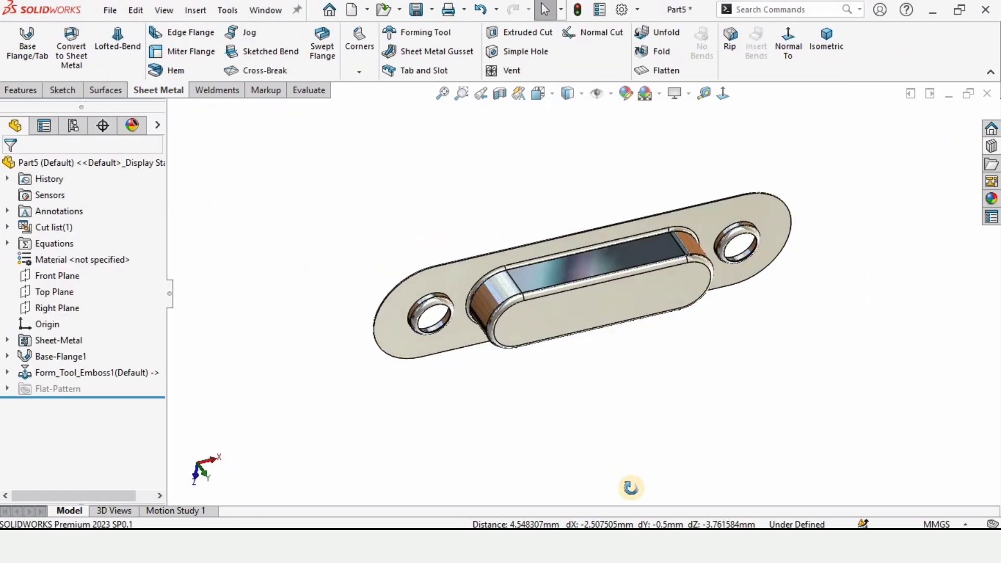